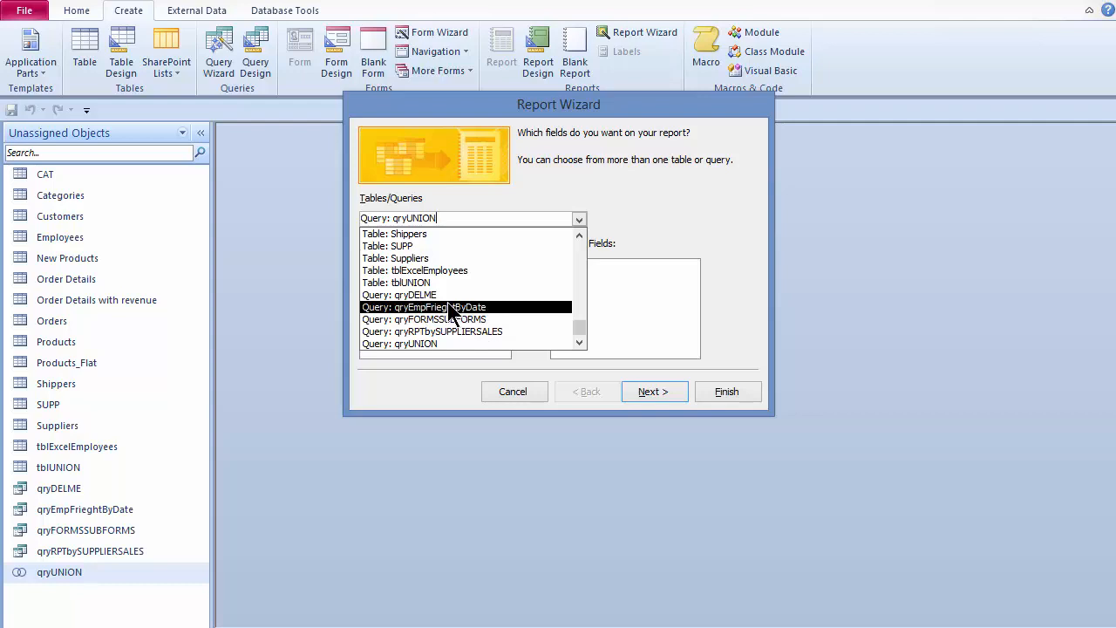
Base the report on the qryEmpFrieghtByDate query and include all of its fields.
left_click(438, 308)
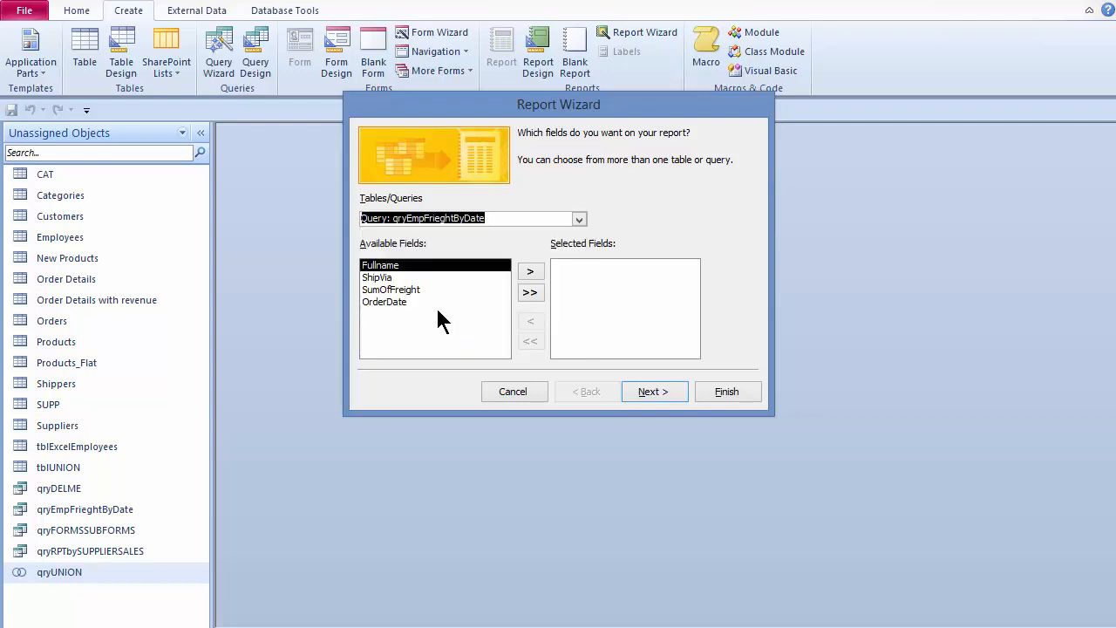
left_click(528, 293)
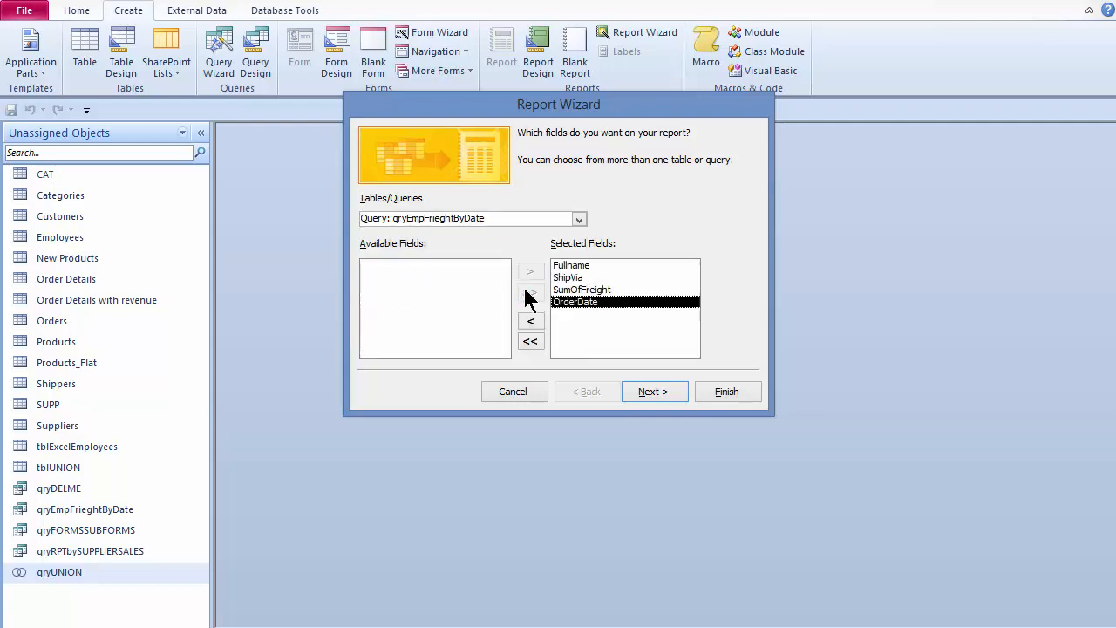
left_click(648, 398)
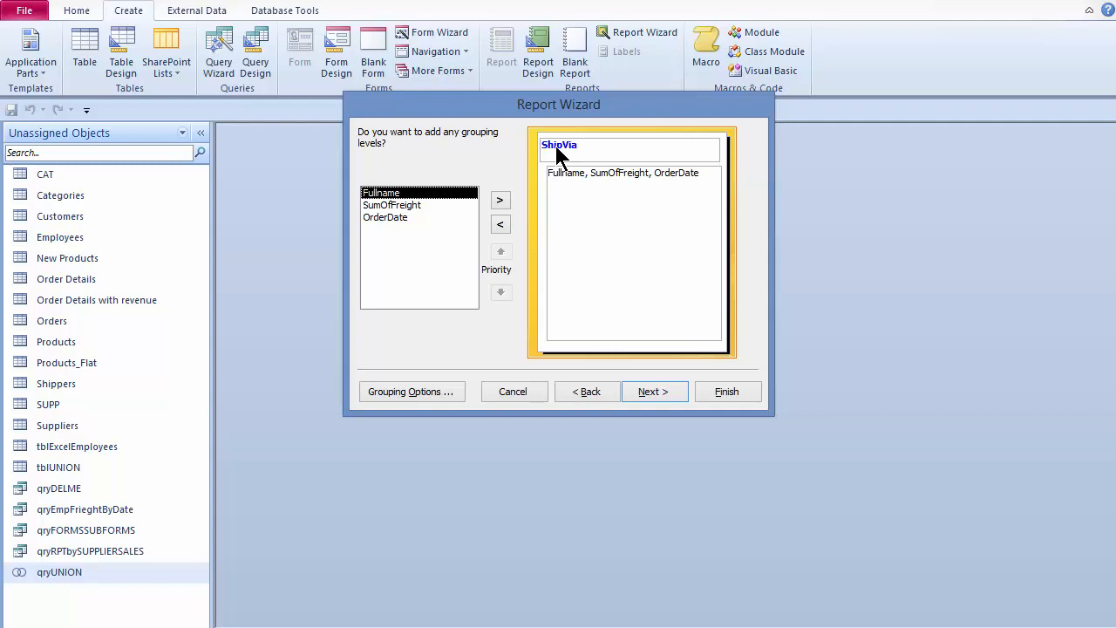
Add Fullname as a grouping level beneath ShipVia and sort the detail records by SumOfFreight in ascending order.
double_click(416, 193)
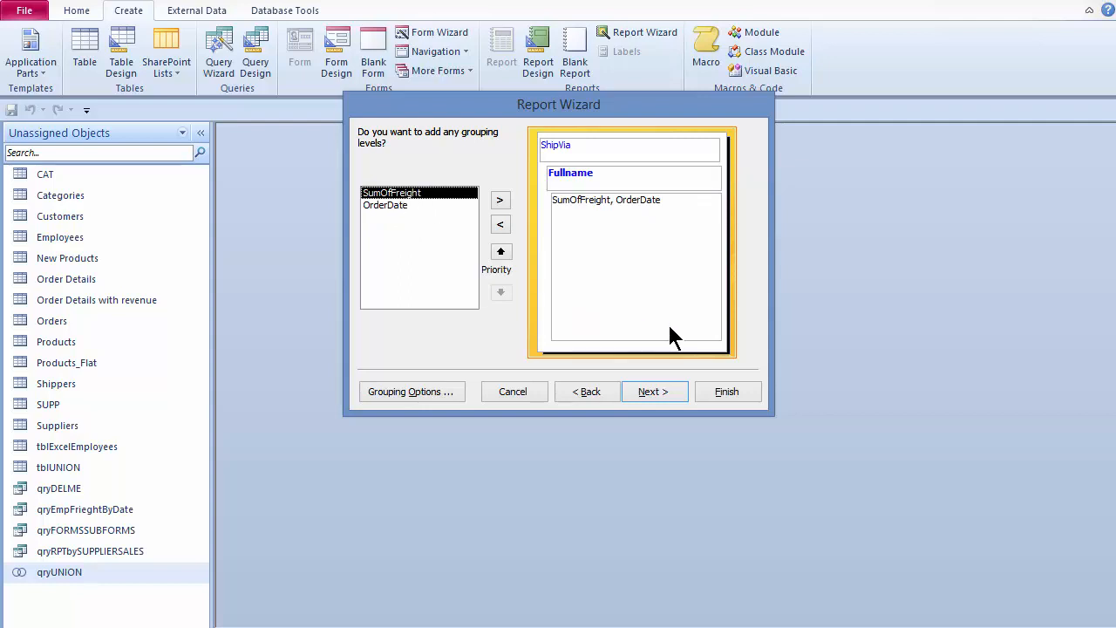
left_click(646, 392)
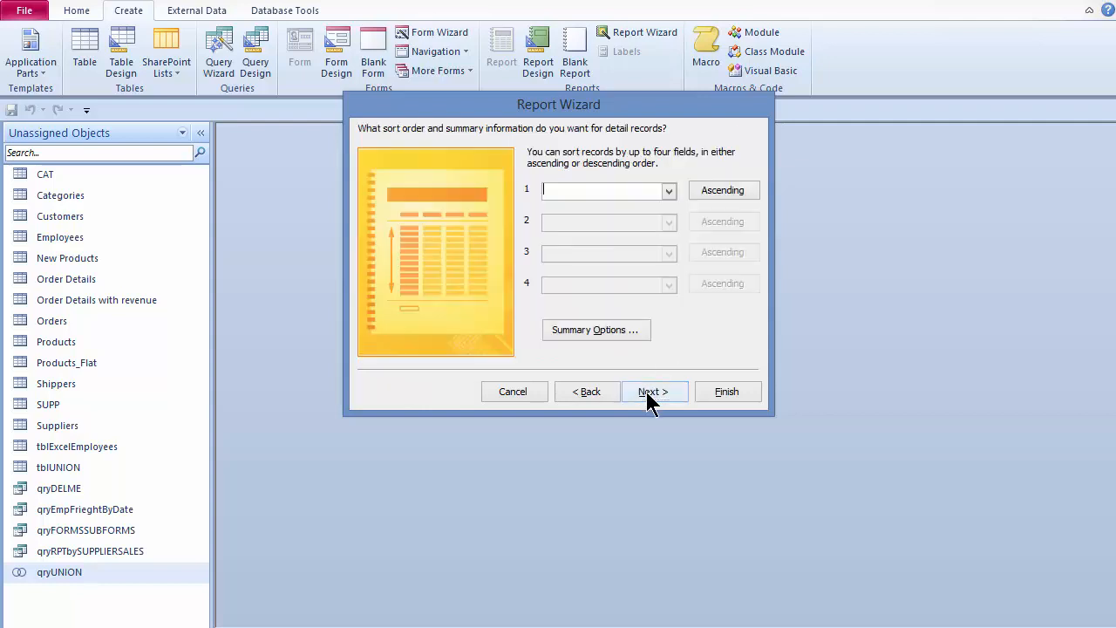
left_click(669, 192)
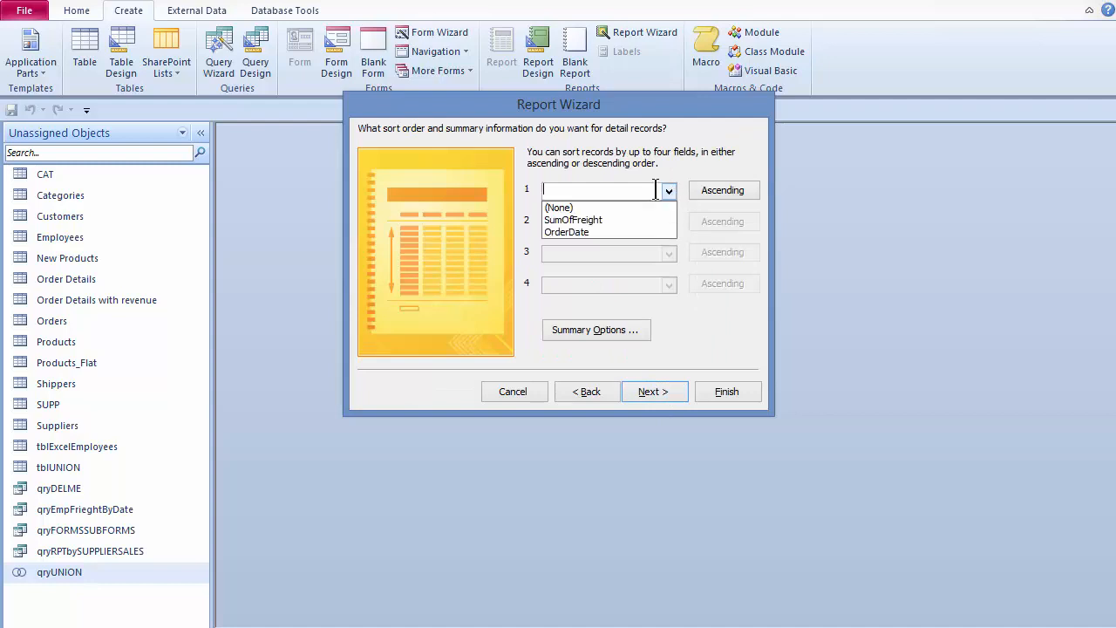
left_click(599, 219)
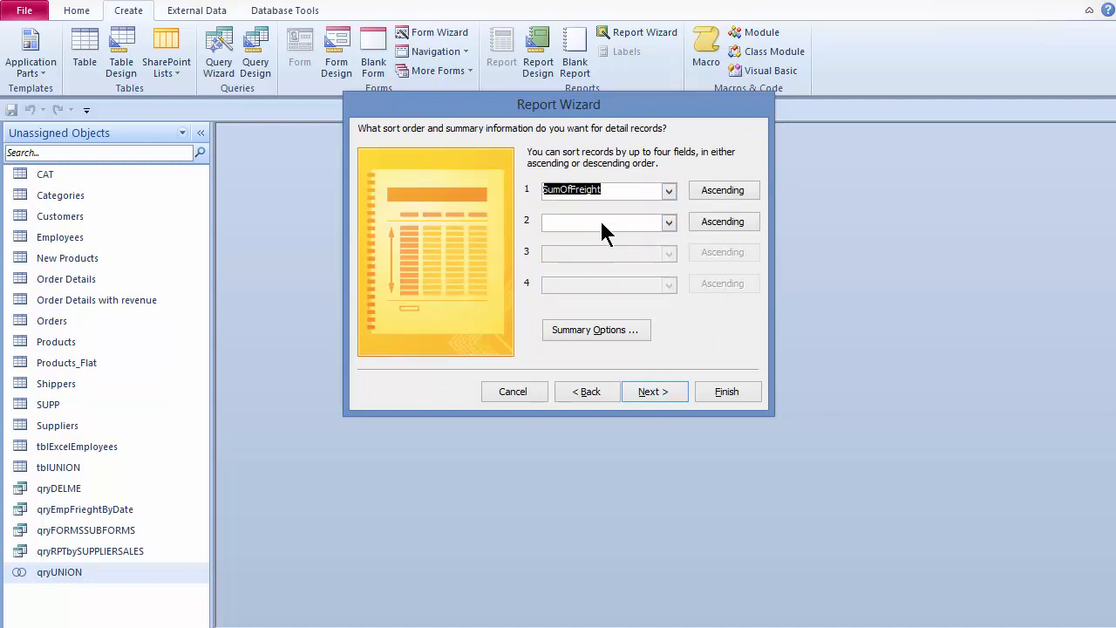
left_click(658, 392)
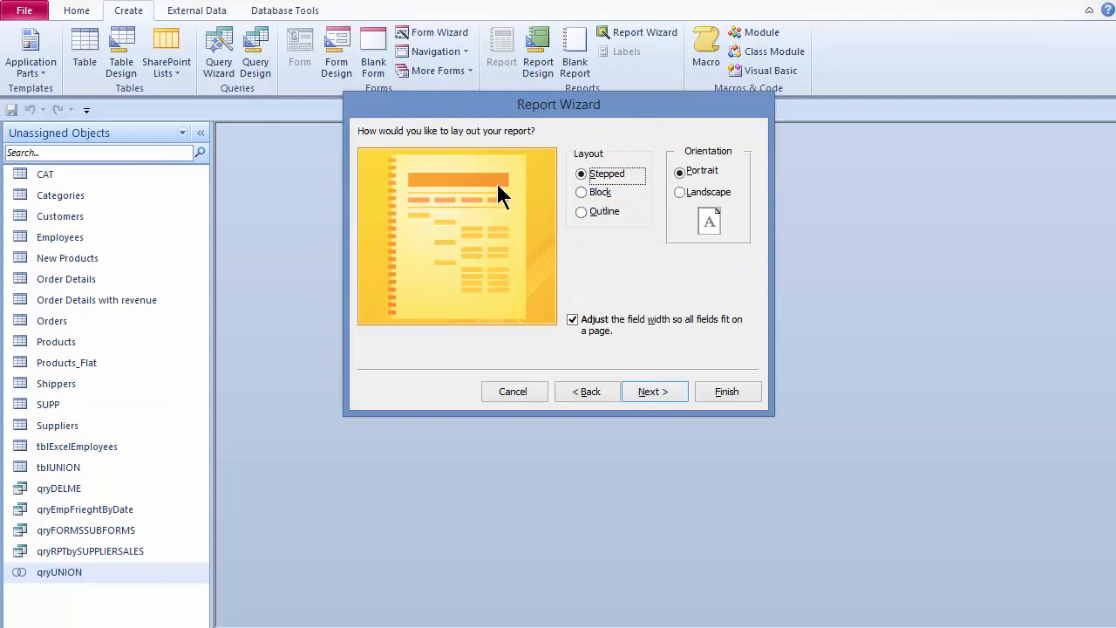
Compare the Block and Outline layouts and settle on the Stepped layout for the report.
left_click(596, 192)
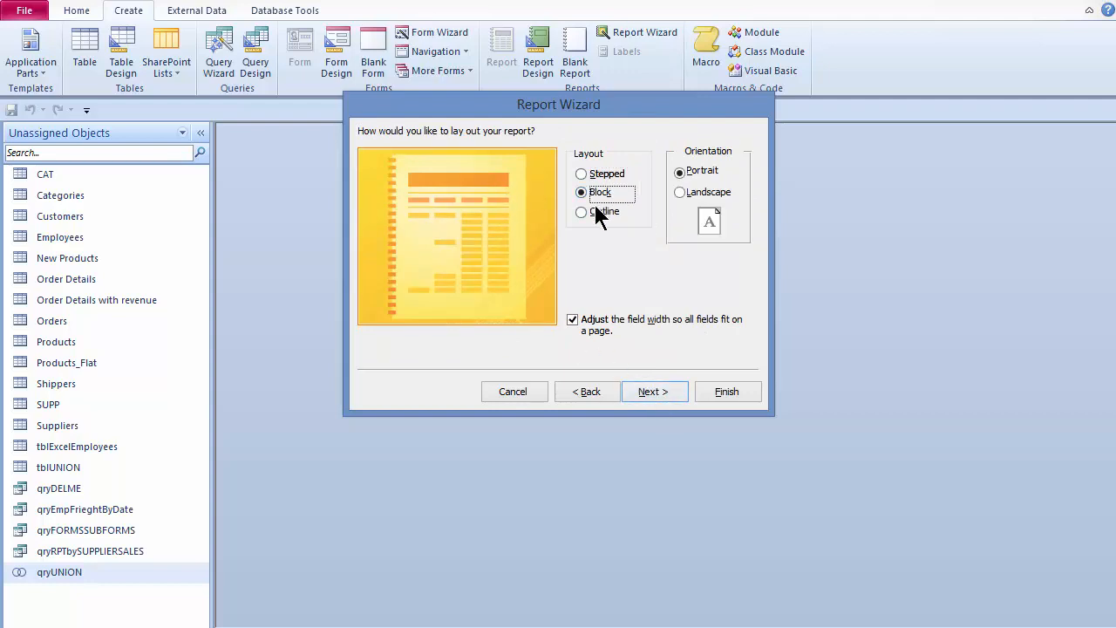
left_click(601, 211)
left_click(606, 174)
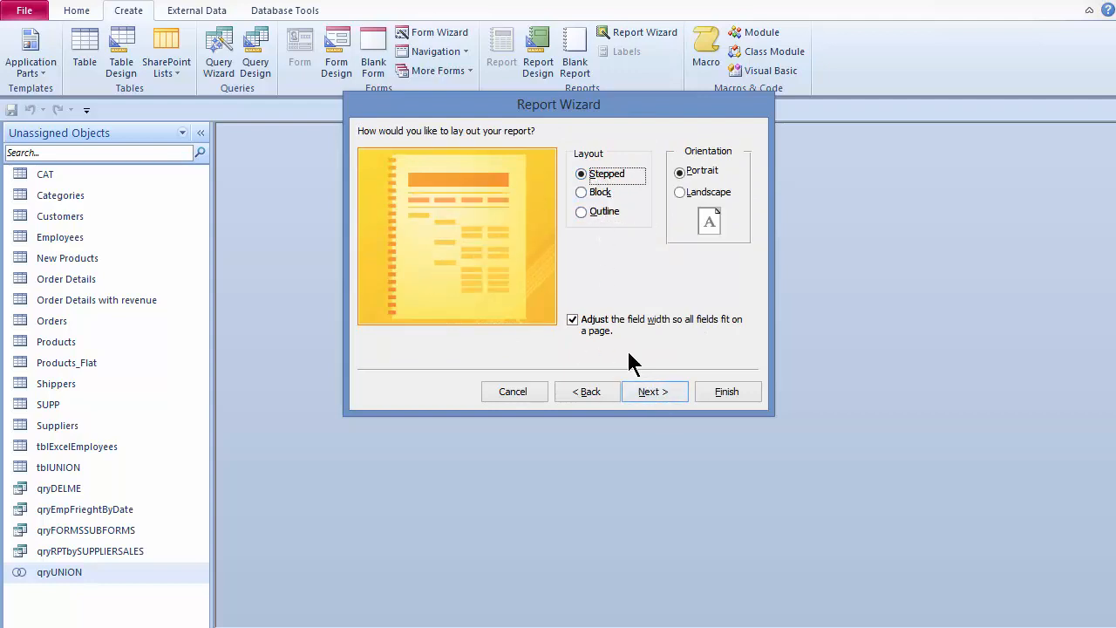
left_click(655, 392)
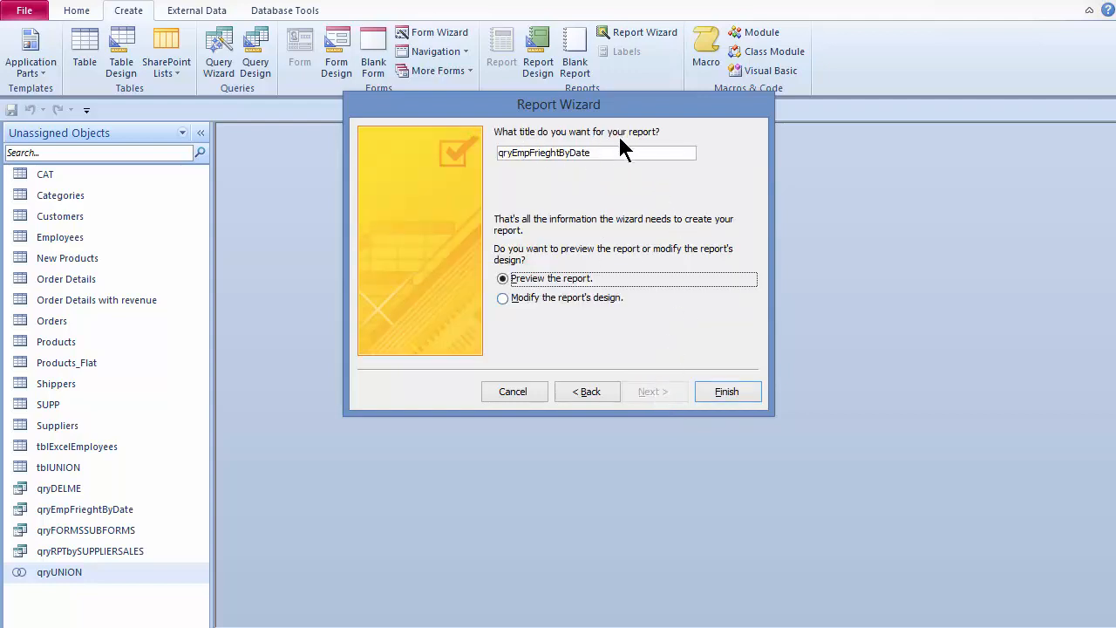
Title the report "Emplooyee Freight By Date" and finish it with a preview.
left_click_drag(598, 153, 488, 159)
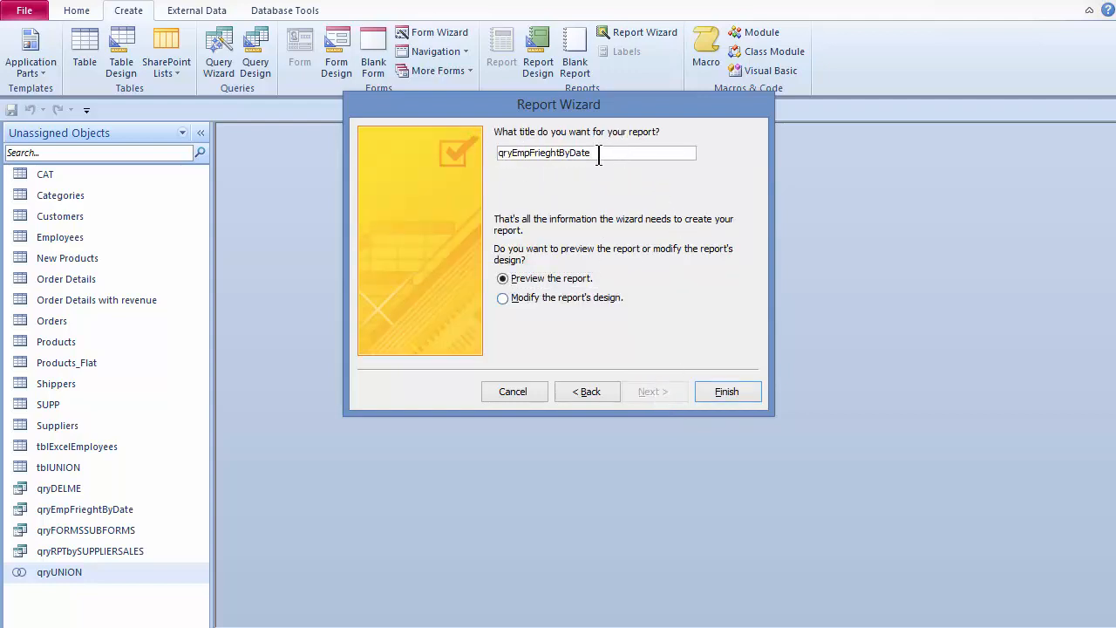
left_click_drag(599, 154, 475, 157)
type("E")
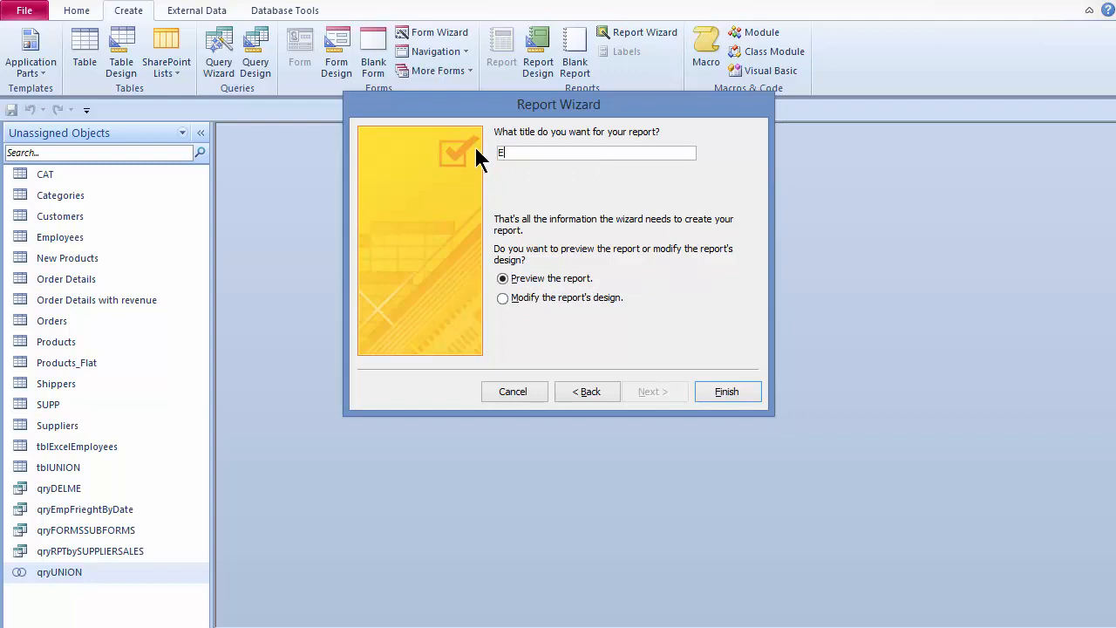
type("mplooyee Freight By Date")
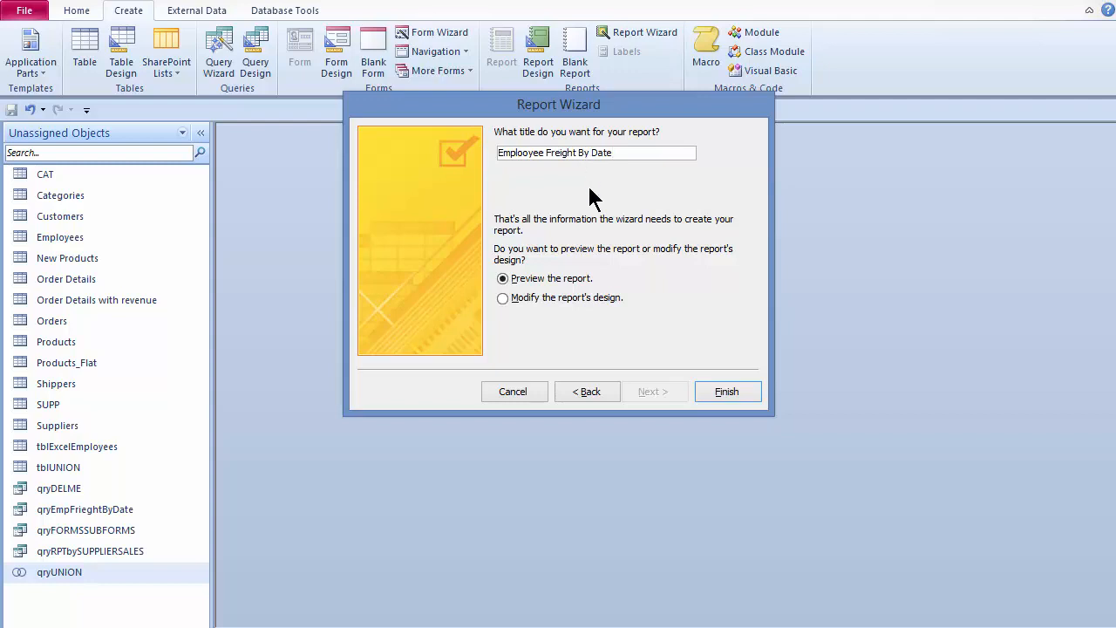
left_click(737, 392)
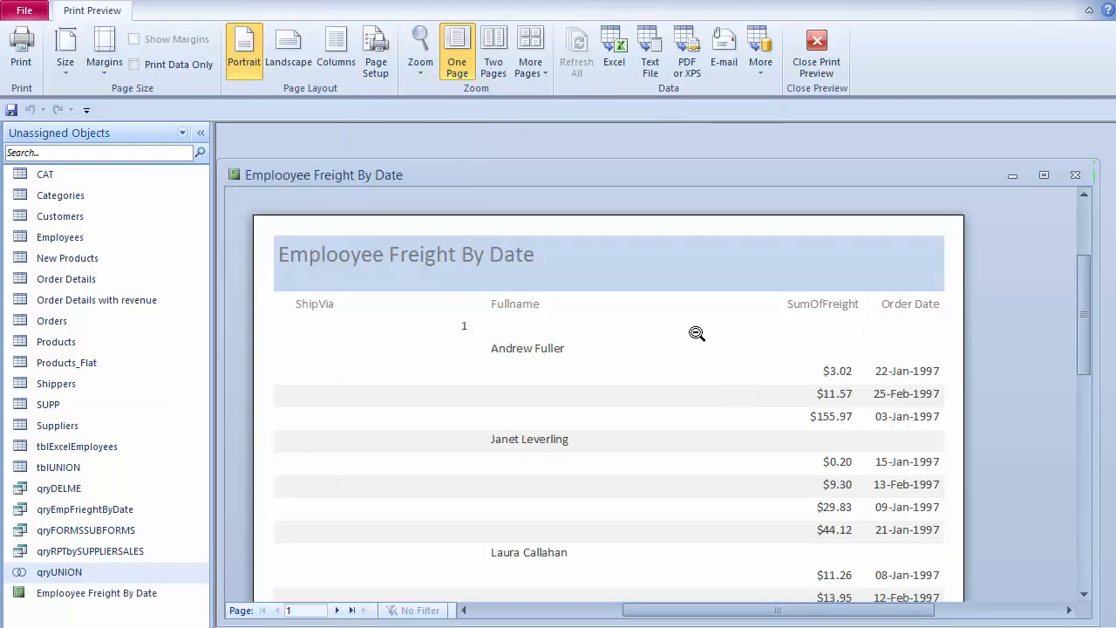
Review the ShipVia and Fullname groups on the report's first page and close the report.
scroll(688, 330, "down", 3)
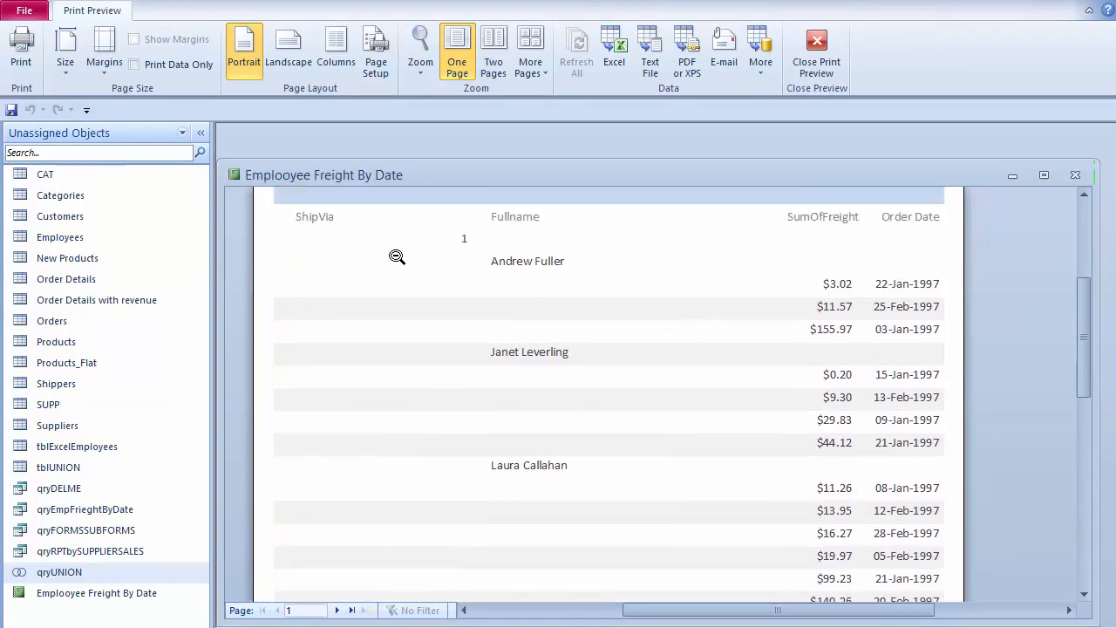
scroll(523, 270, "down", 5)
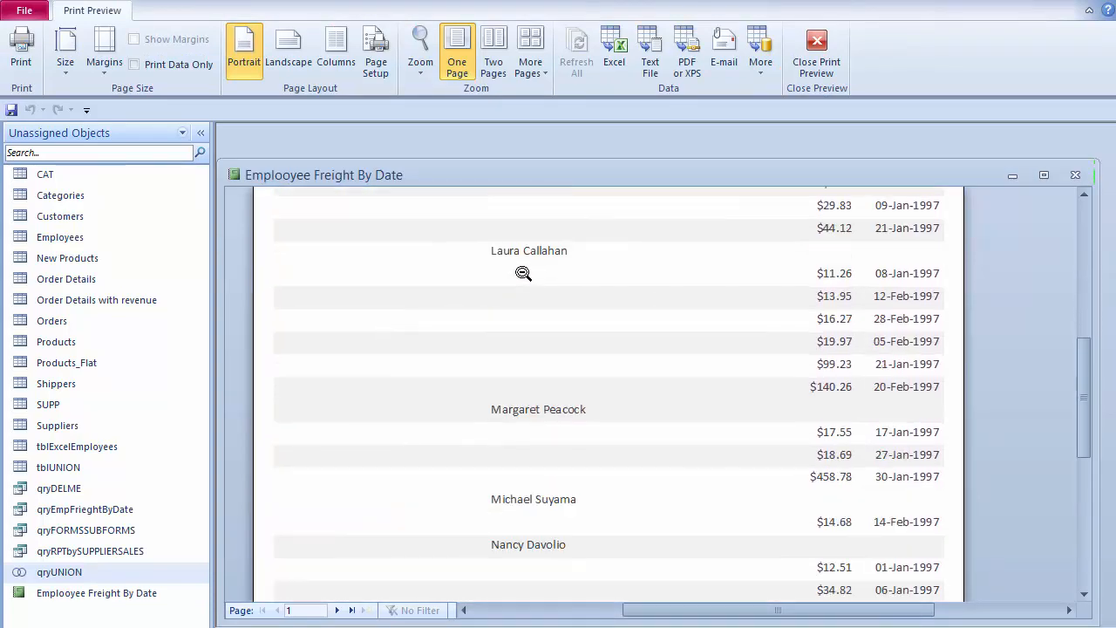
scroll(523, 273, "up", 4)
scroll(523, 276, "down", 10)
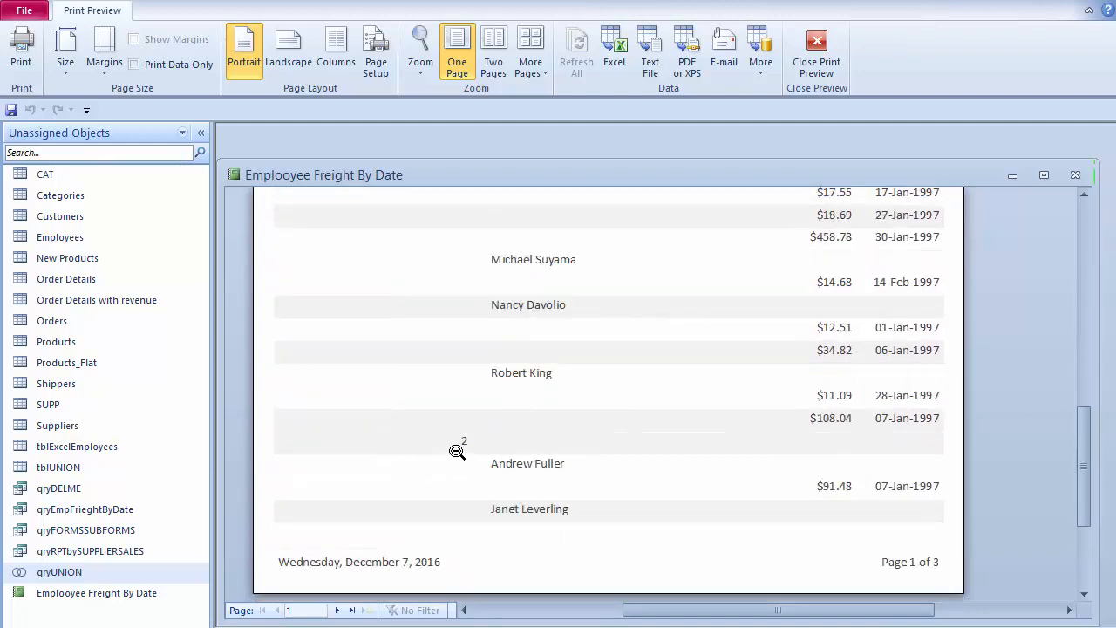
scroll(573, 431, "up", 7)
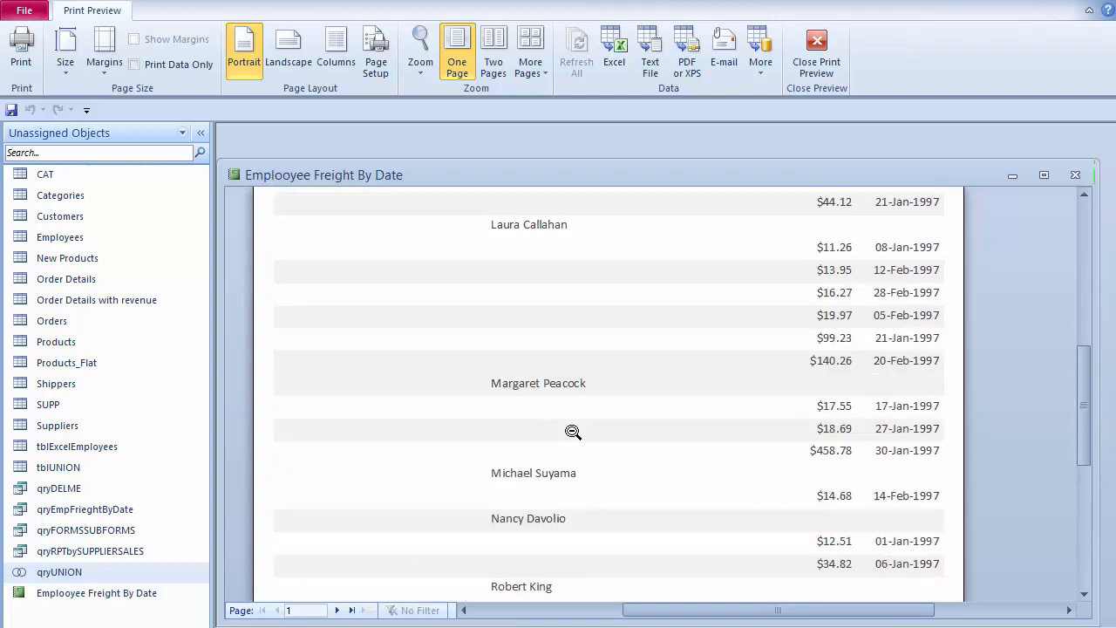
scroll(572, 431, "up", 12)
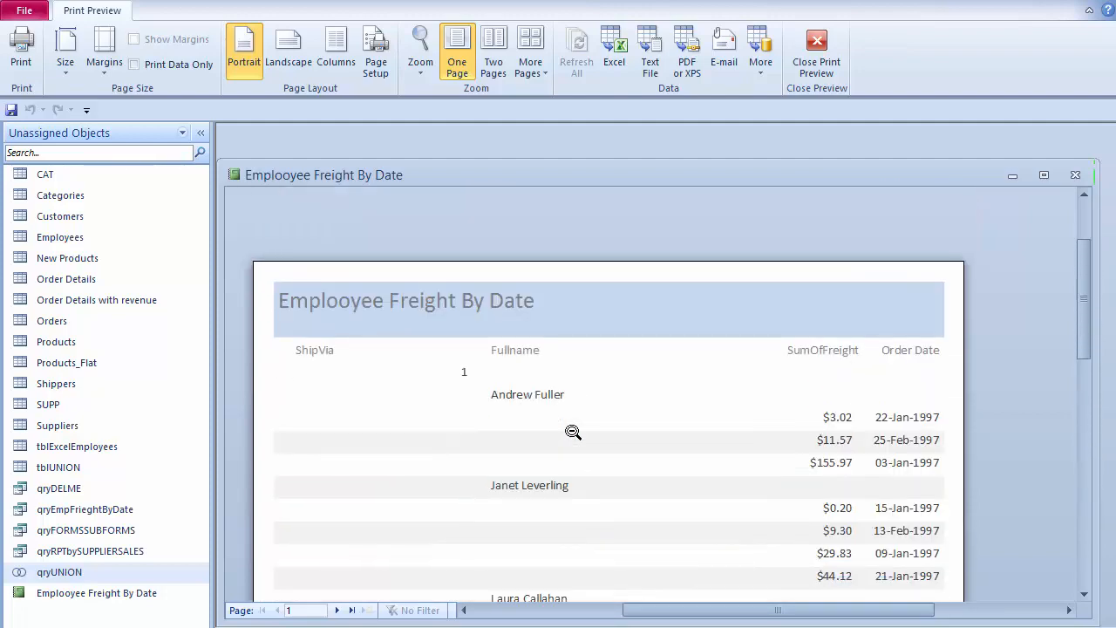
left_click(1075, 175)
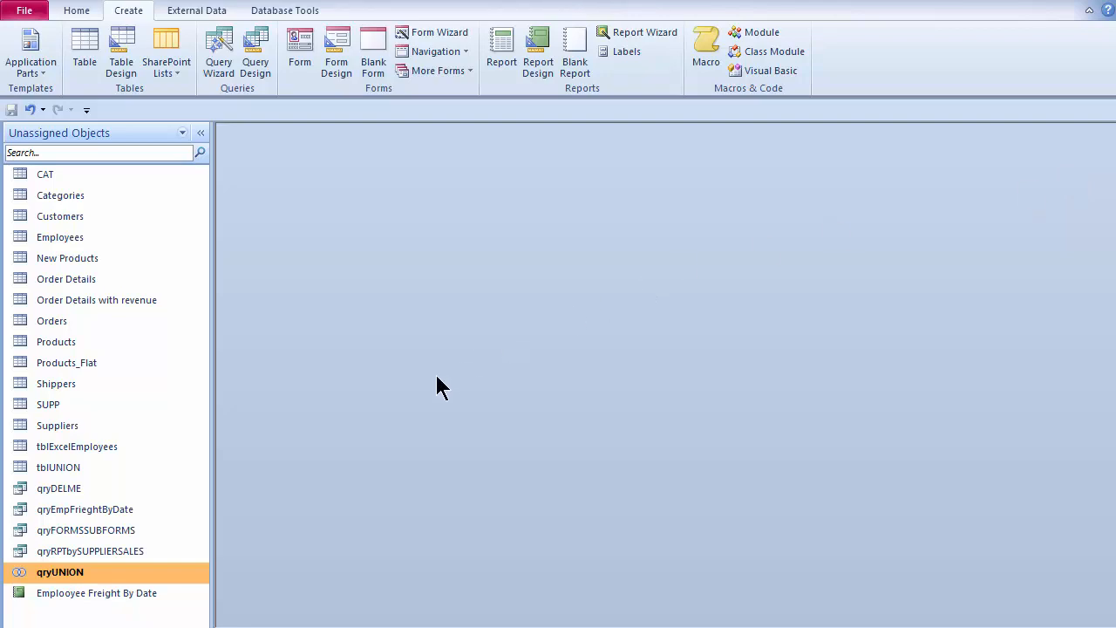
Open the qryEmpFrieghtByDate query in Design view and add the Shippers table to it.
right_click(75, 505)
left_click(98, 538)
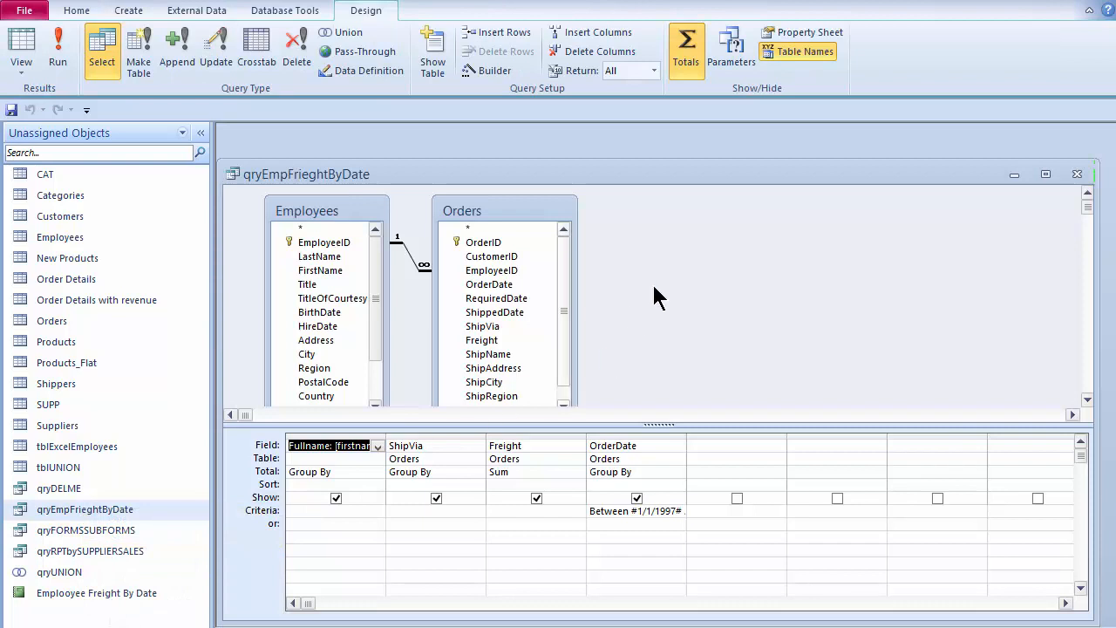
right_click(663, 252)
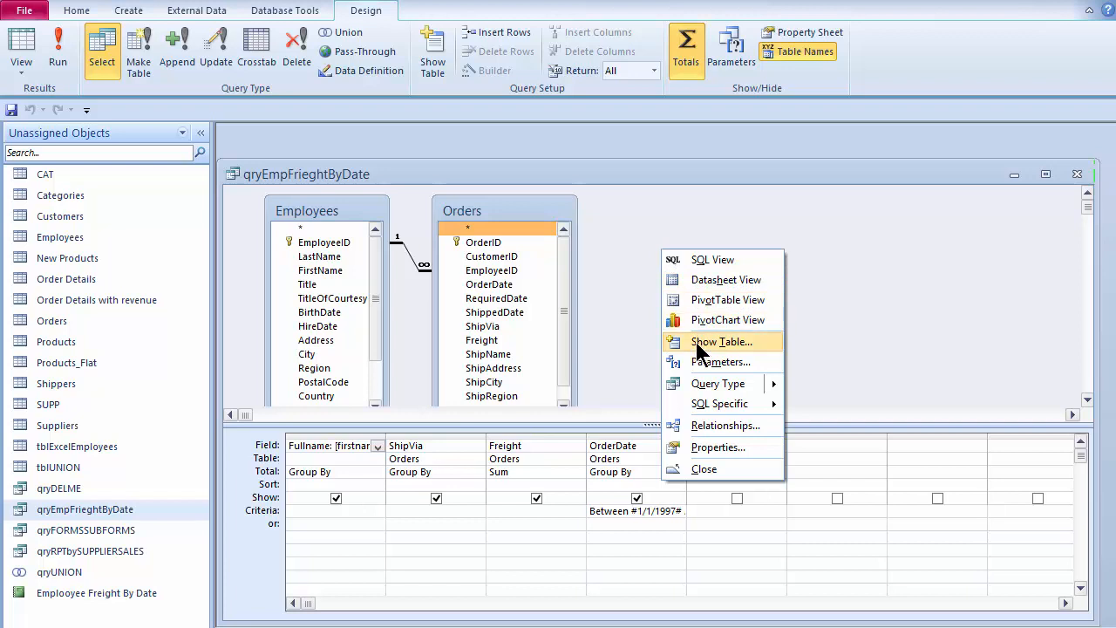
left_click(700, 341)
left_click_drag(593, 430, 882, 289)
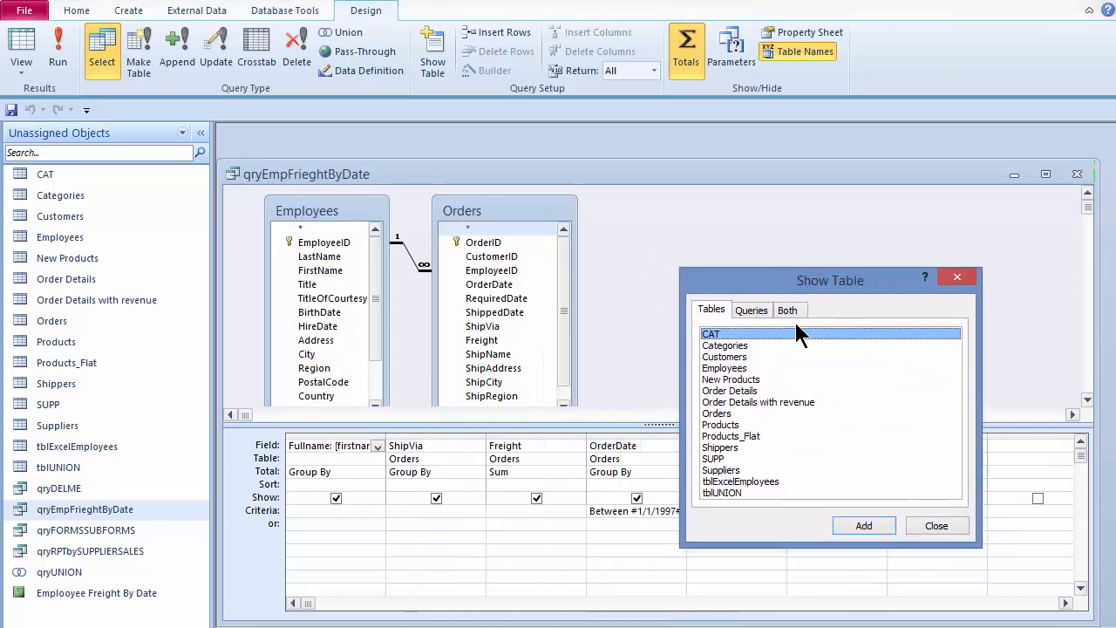
double_click(714, 447)
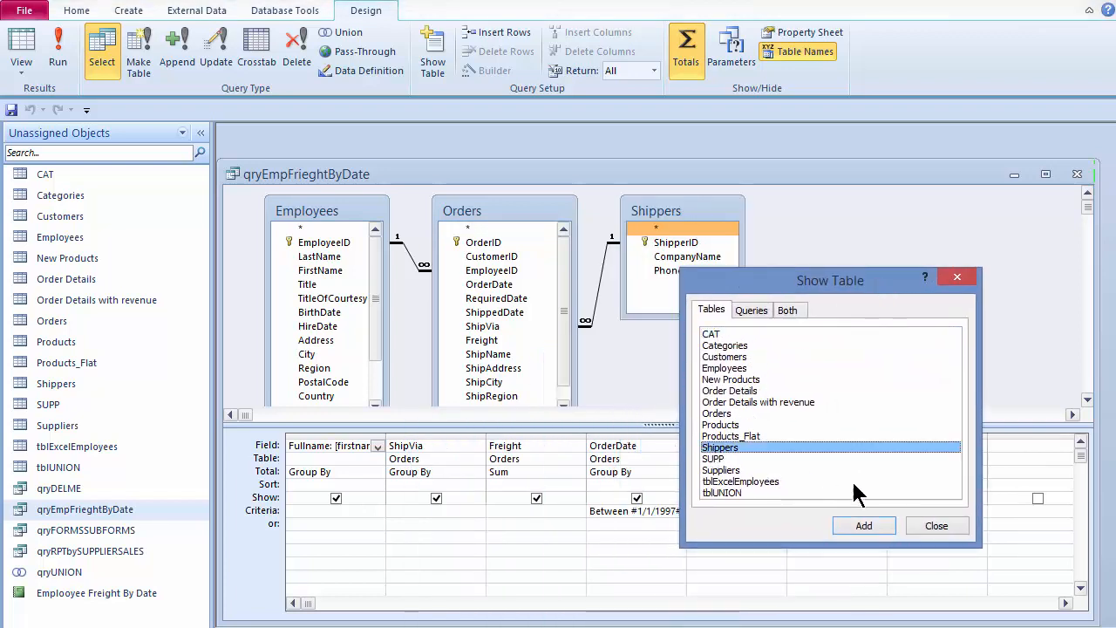
left_click(936, 526)
left_click(668, 270)
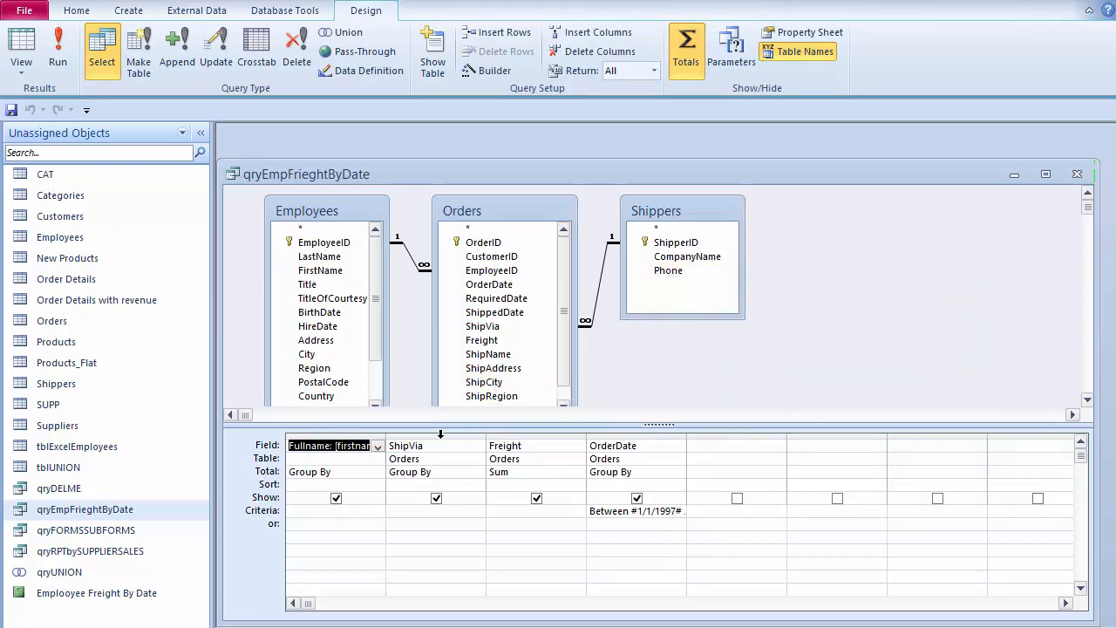
Replace the ShipVia column in the query with the CompanyName field from the Shippers table.
left_click(440, 433)
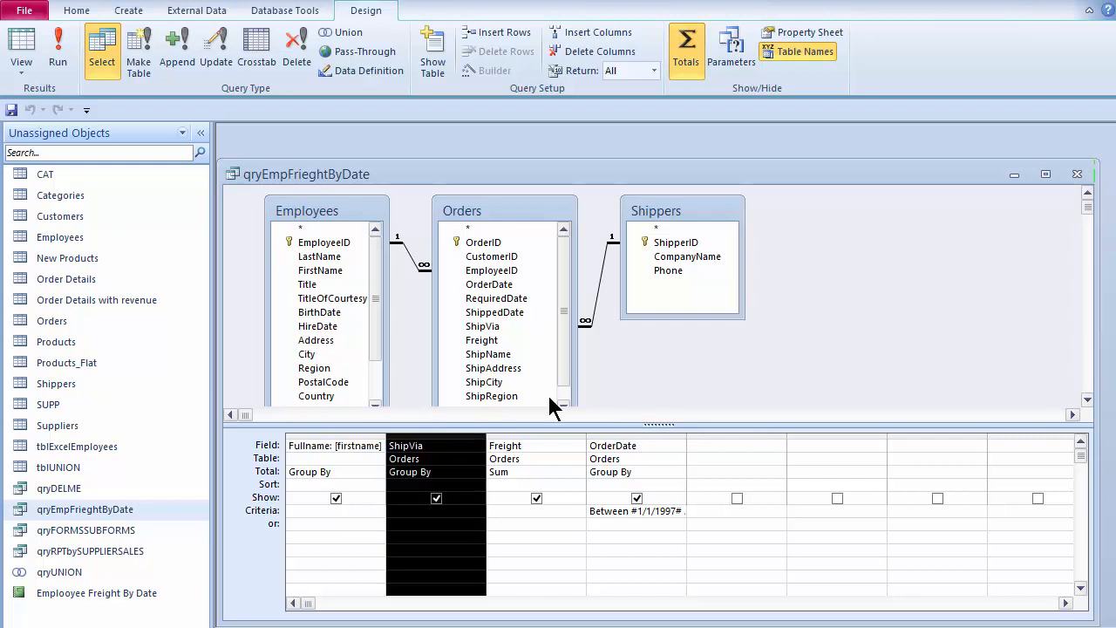
left_click(687, 258)
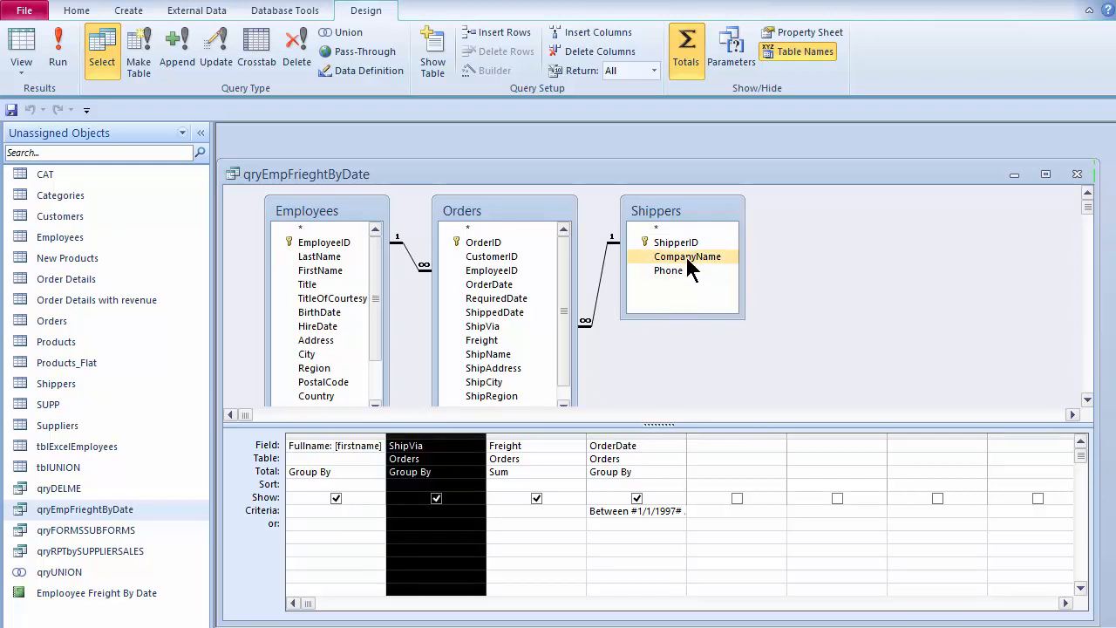
left_click(658, 346)
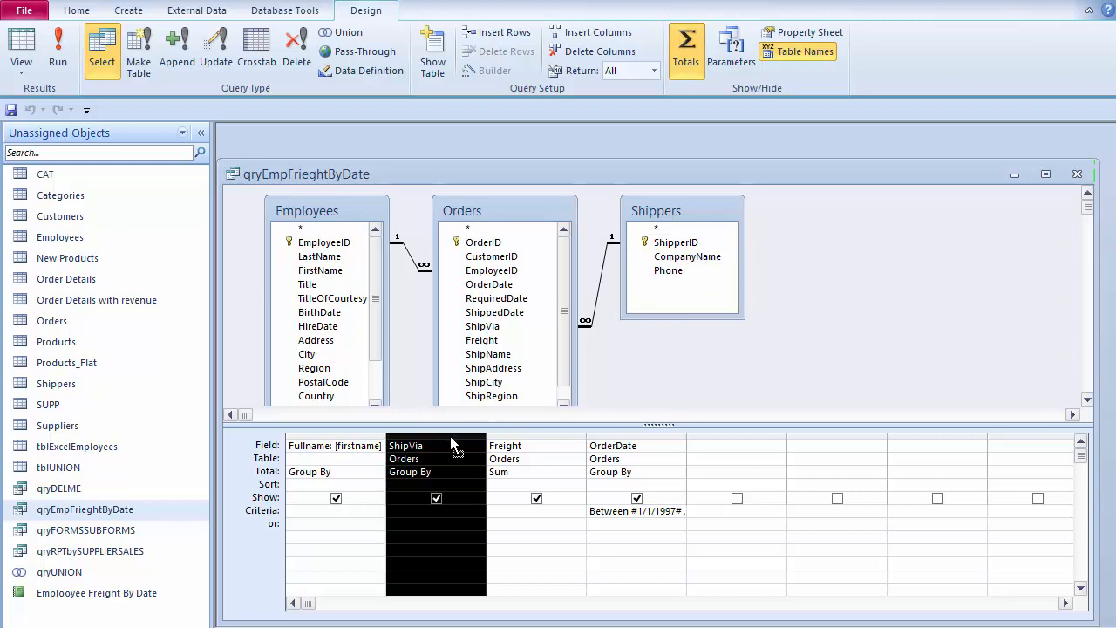
key("Delete")
left_click_drag(697, 259, 429, 444)
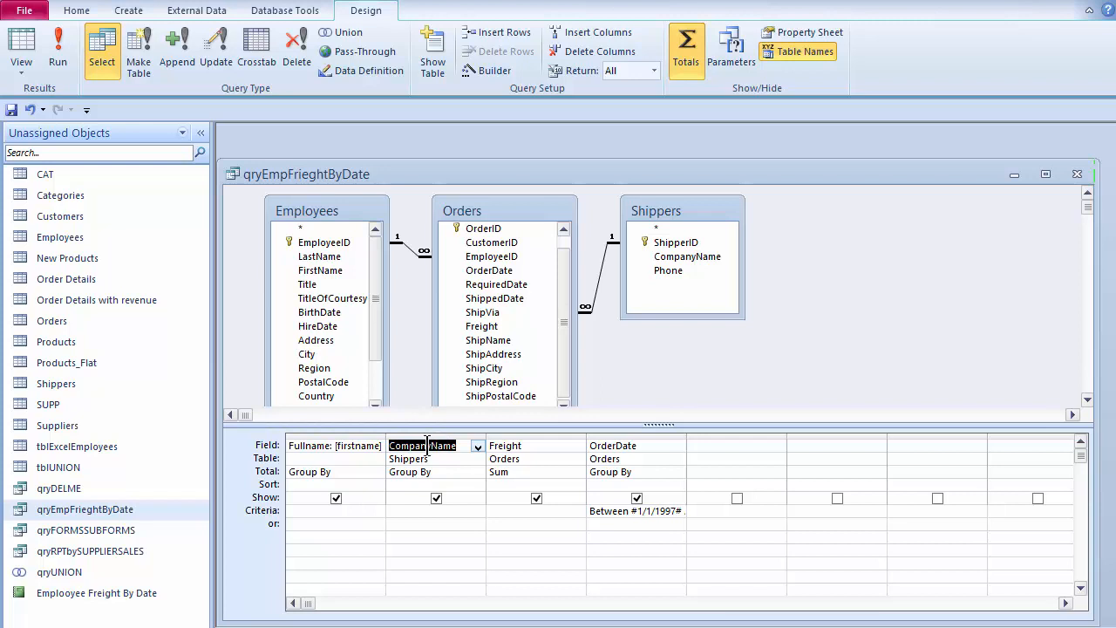
Give the CompanyName column the alias shipvia, written as one lowercase word.
left_click(389, 446)
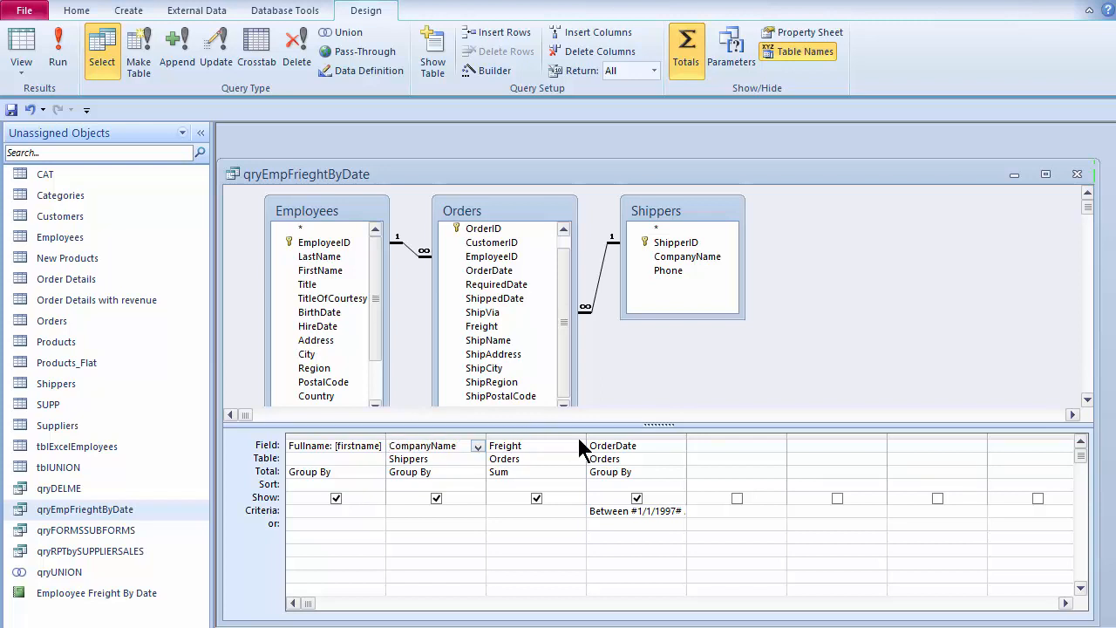
type("ship Via:")
left_click(456, 550)
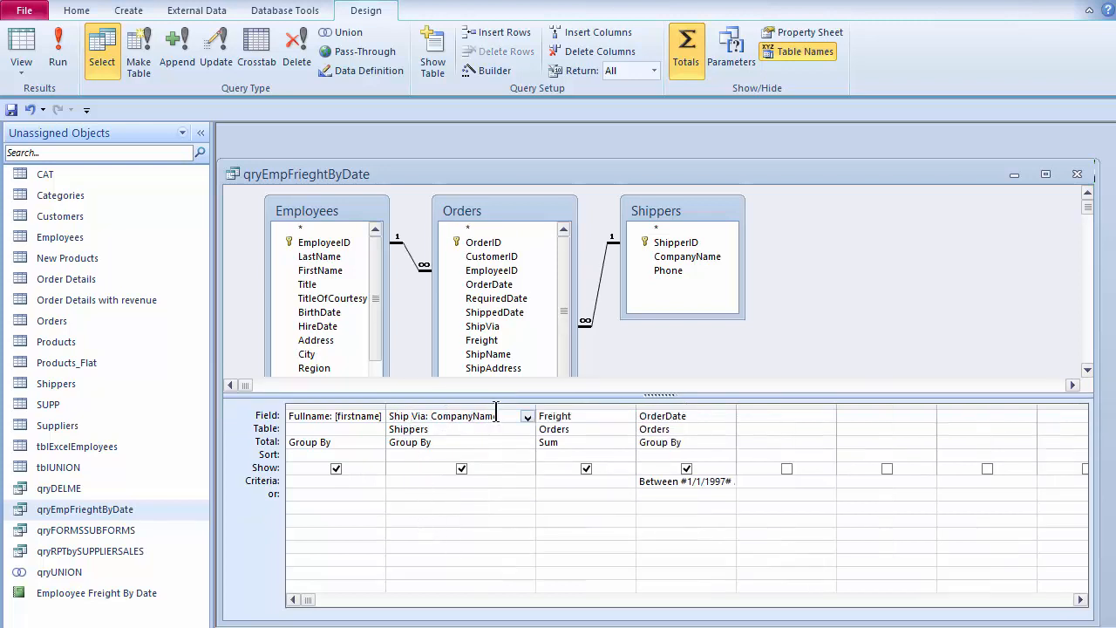
key("BackSpace")
key("BackSpace")
type("v")
key("Delete")
type("s")
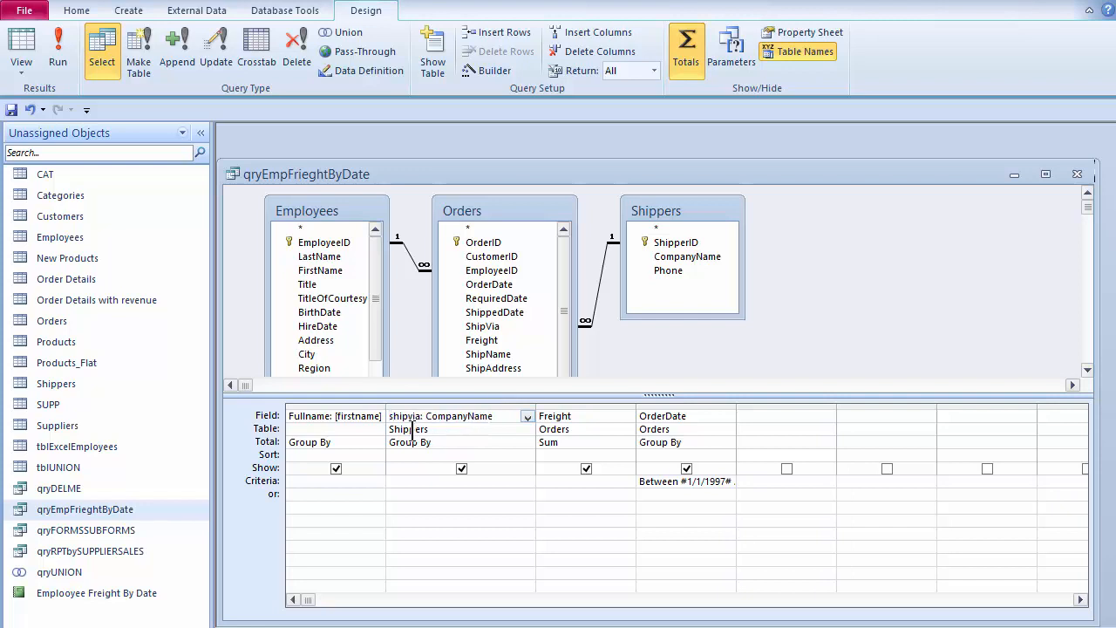
left_click(430, 517)
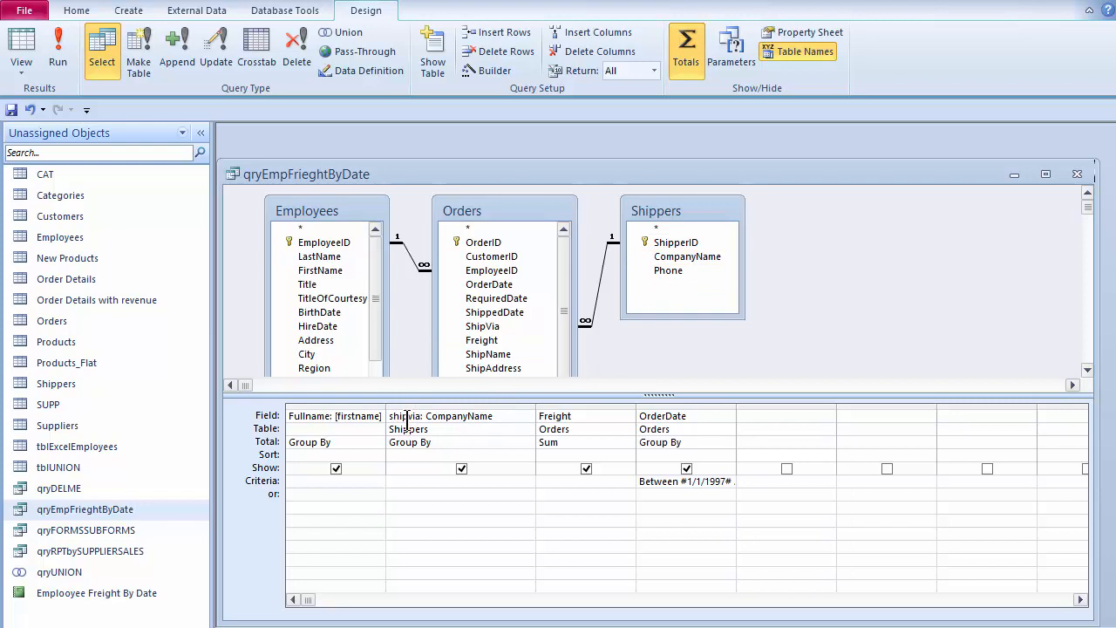
left_click(418, 492)
Save and close the qryEmpFrieghtByDate query design, and open the Emplooyee Freight By Date report.
left_click(1077, 174)
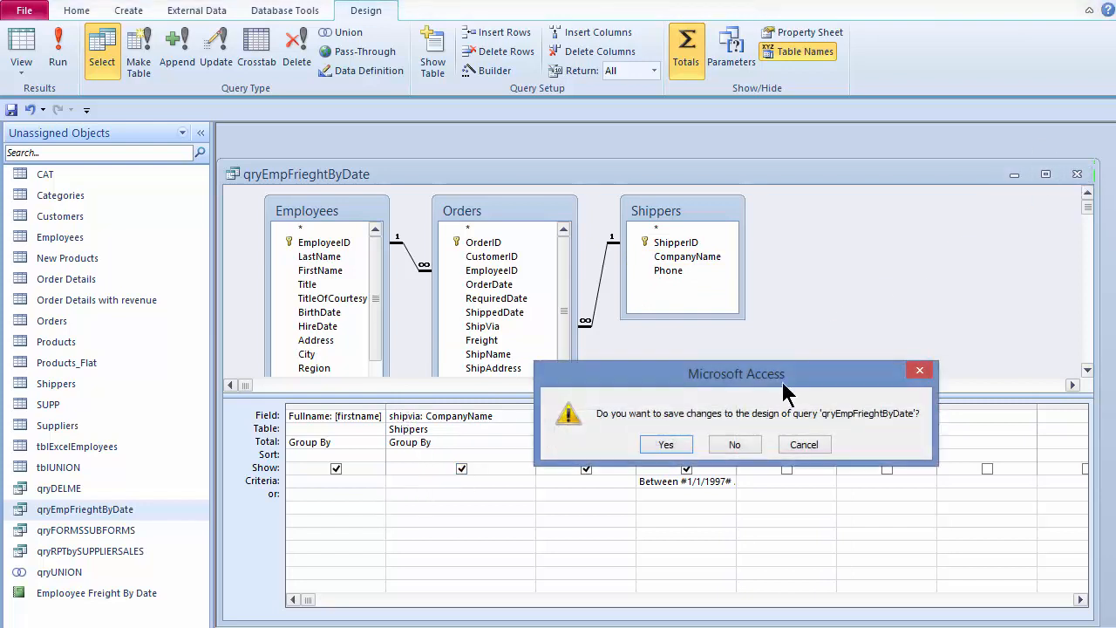
left_click(665, 444)
left_click(78, 593)
double_click(79, 593)
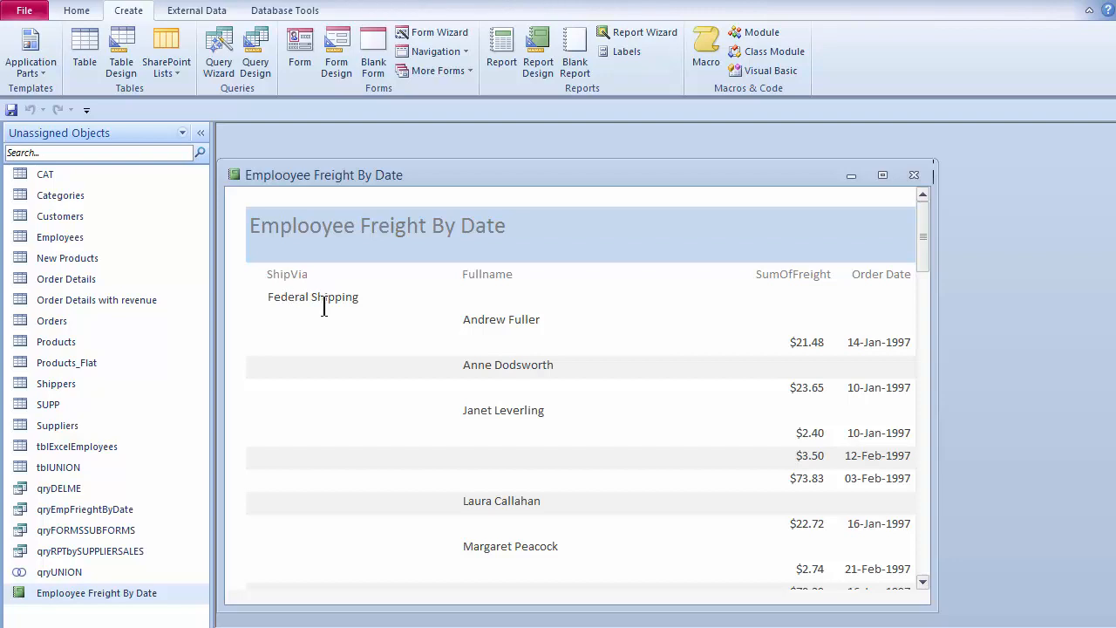
Maximize the report window and review the employee freight records listed under each shipper company.
double_click(597, 175)
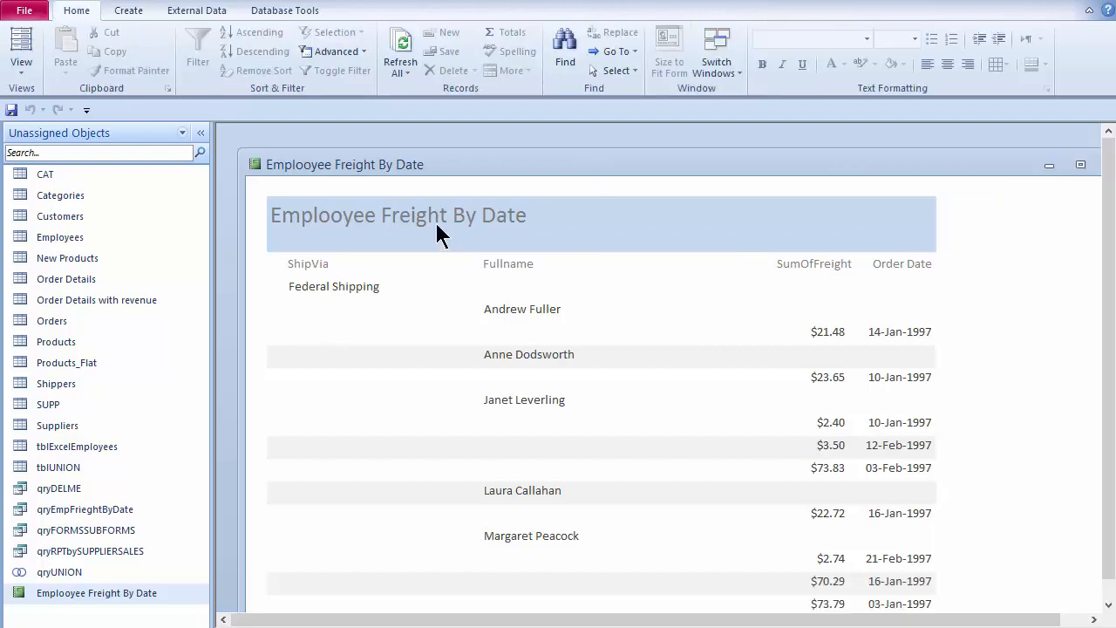
double_click(508, 171)
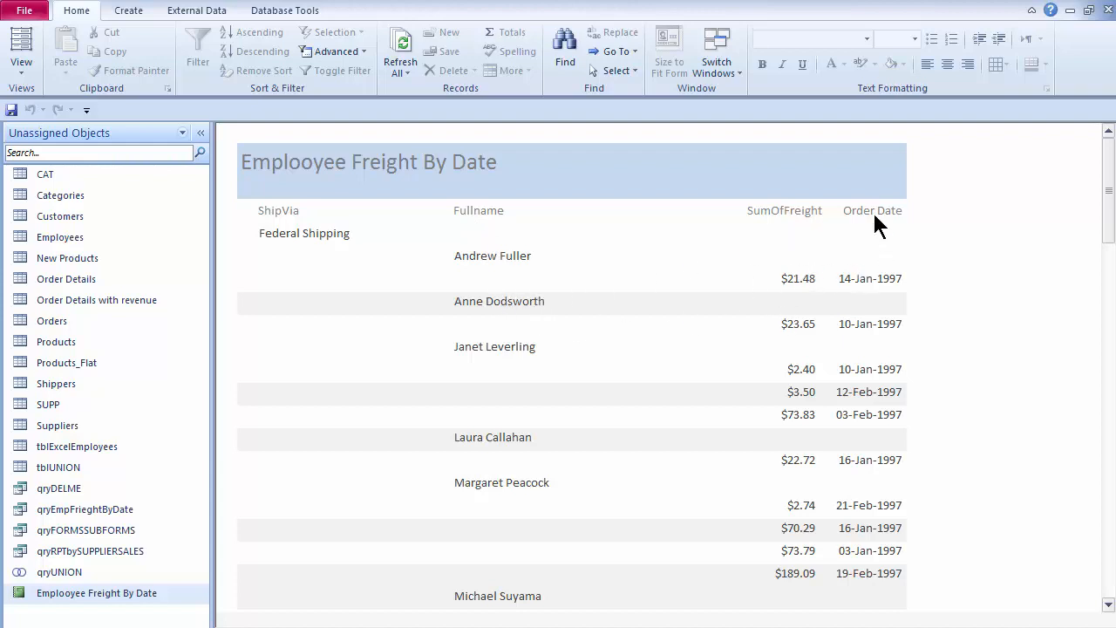
scroll(872, 279, "down", 10)
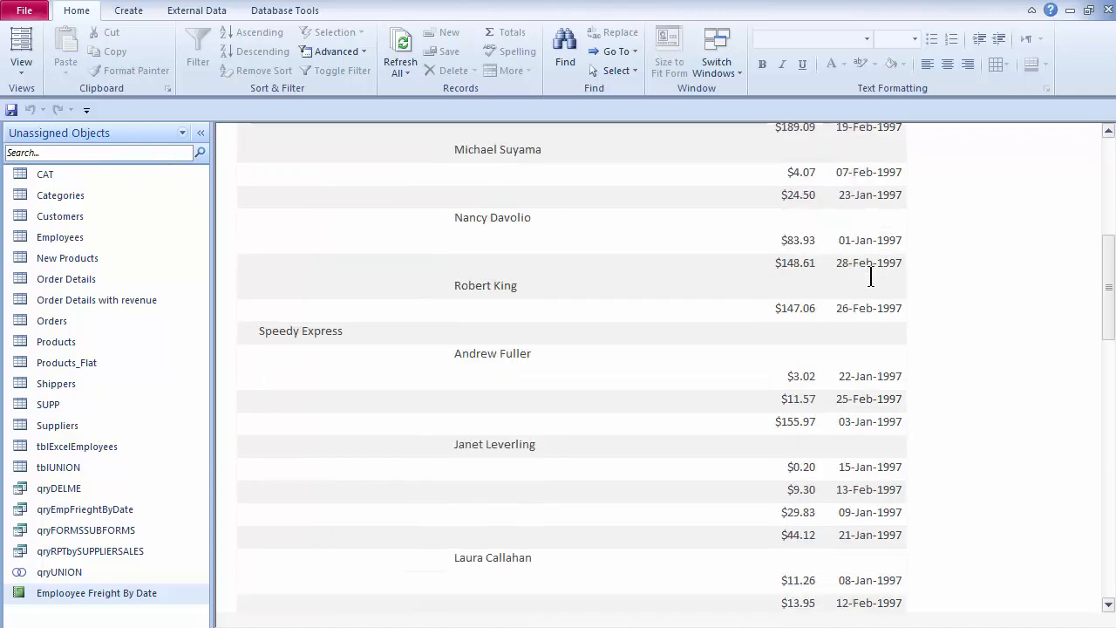
scroll(871, 279, "down", 7)
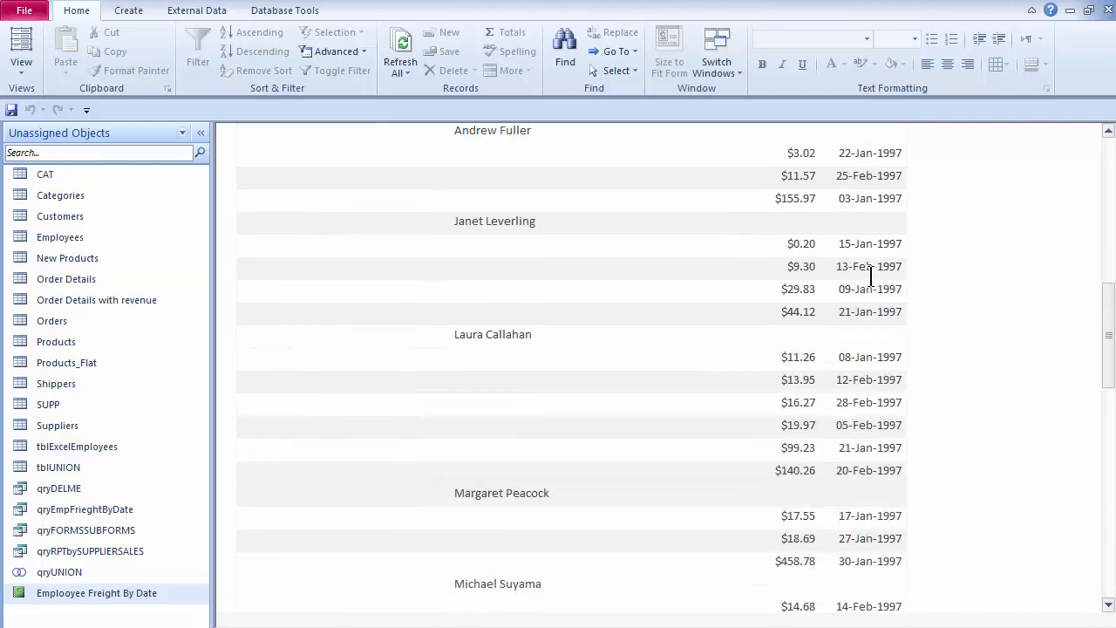
scroll(870, 276, "down", 3)
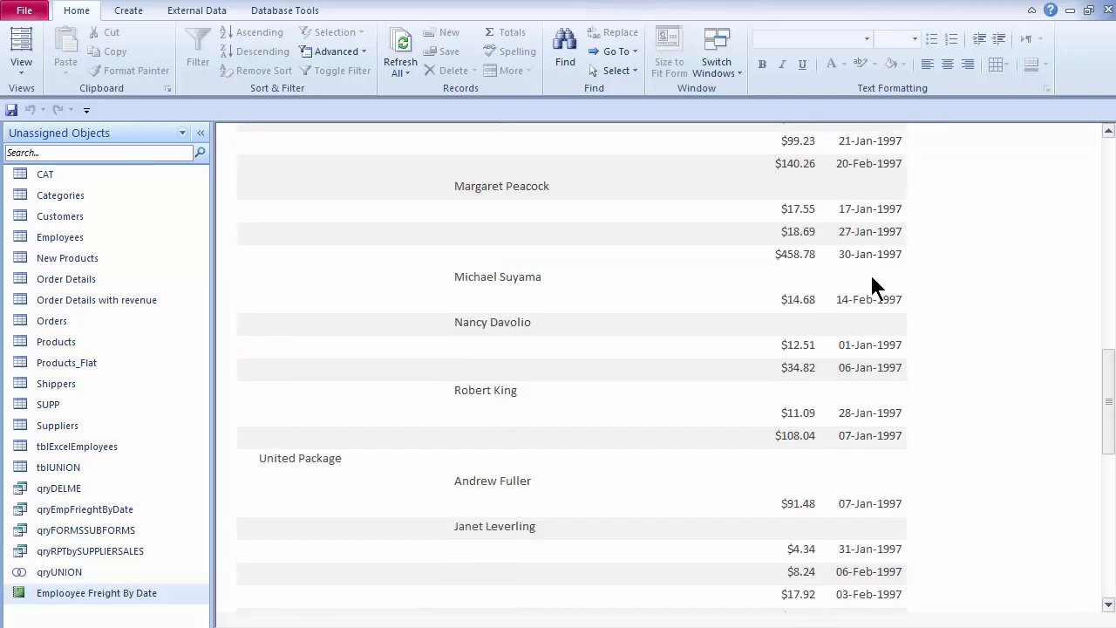
scroll(870, 275, "up", 10)
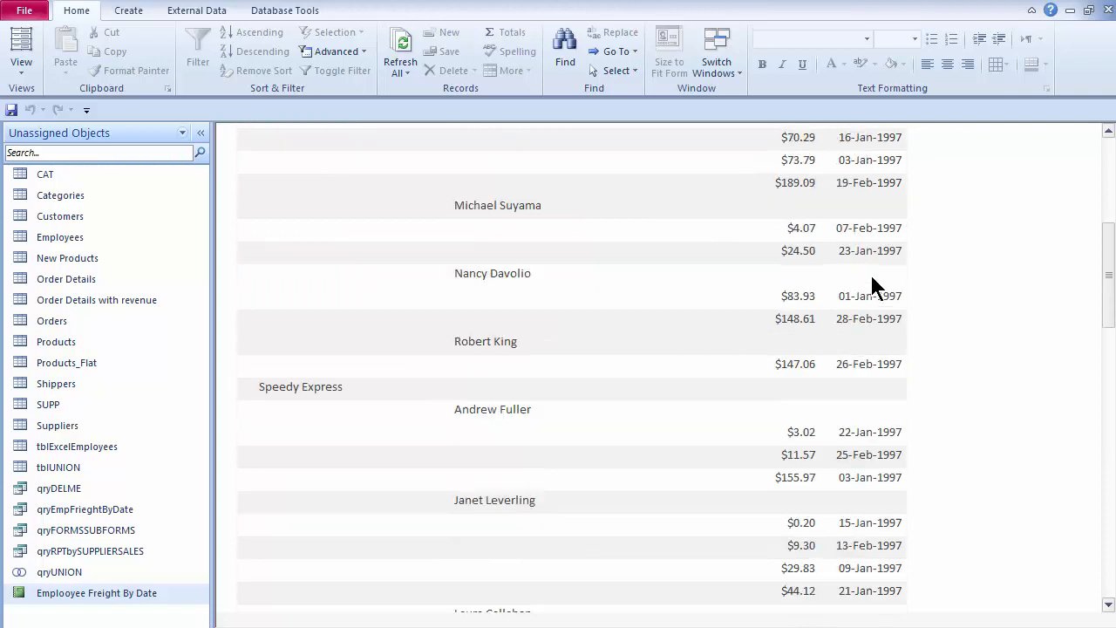
scroll(824, 295, "down", 2)
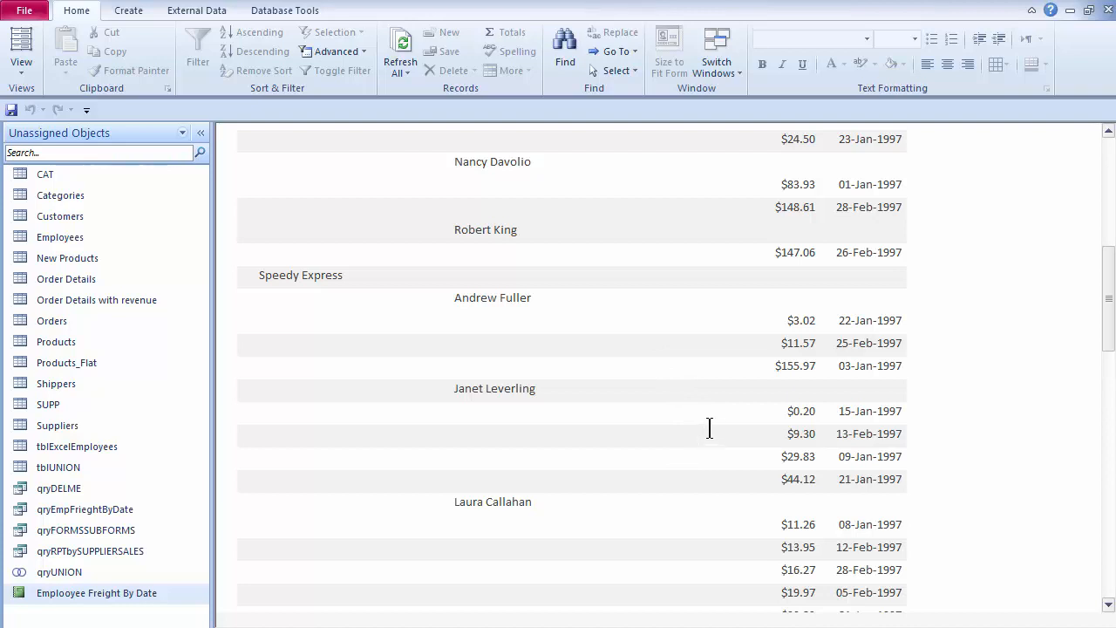
Switch the report to Design view and show its Group, Sort, and Total settings.
left_click(20, 65)
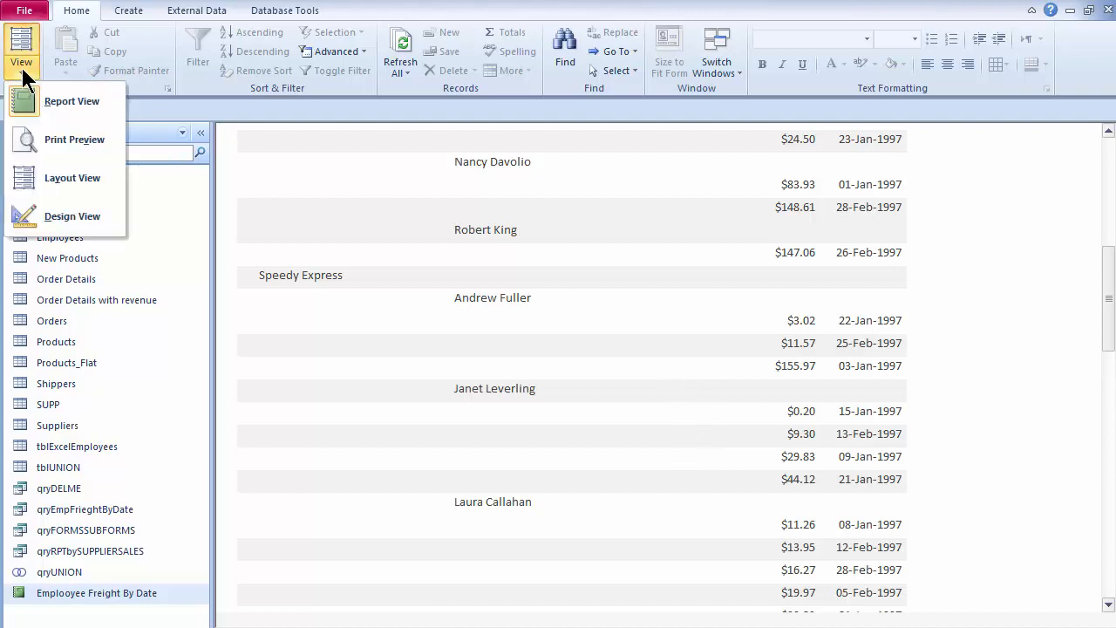
left_click(33, 34)
left_click(22, 70)
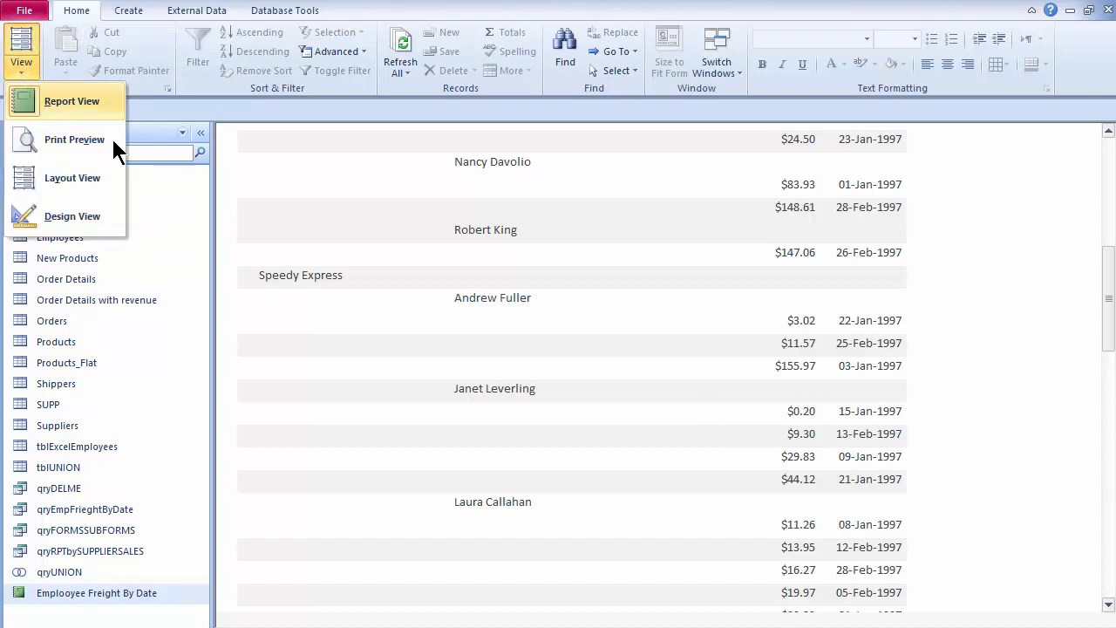
left_click(87, 214)
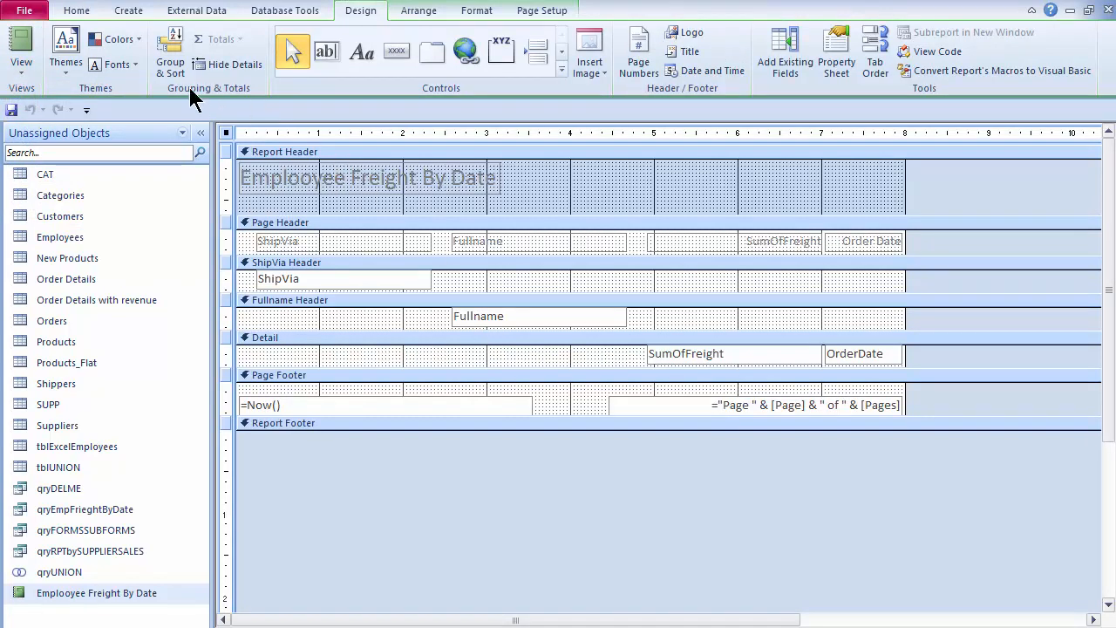
left_click(169, 52)
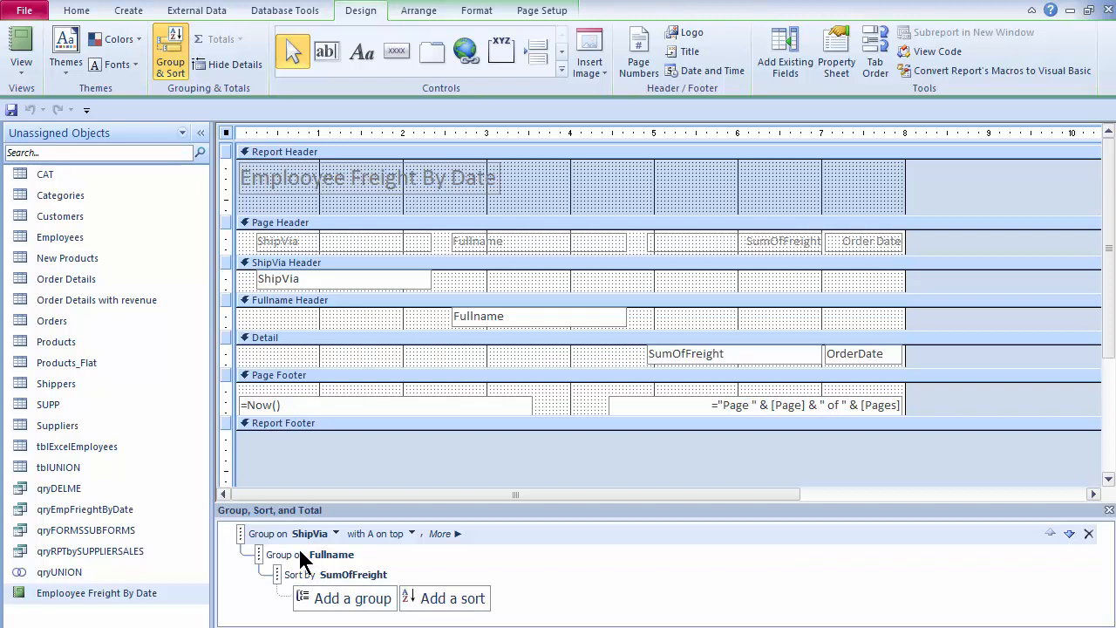
Expand the Fullname group's options and give the group a footer section.
left_click(329, 555)
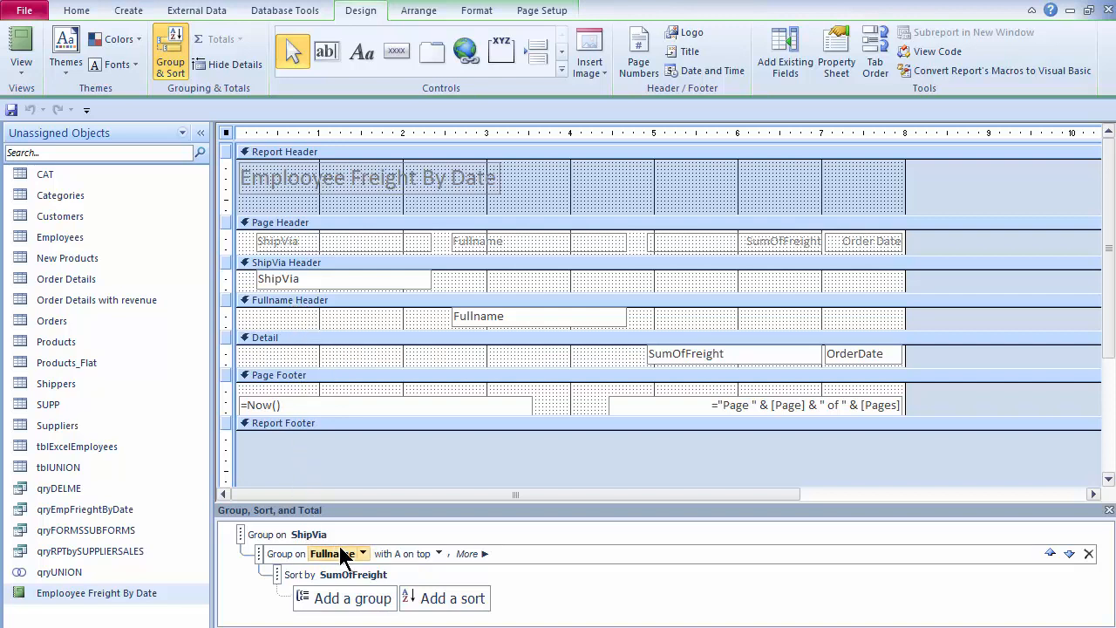
left_click(469, 553)
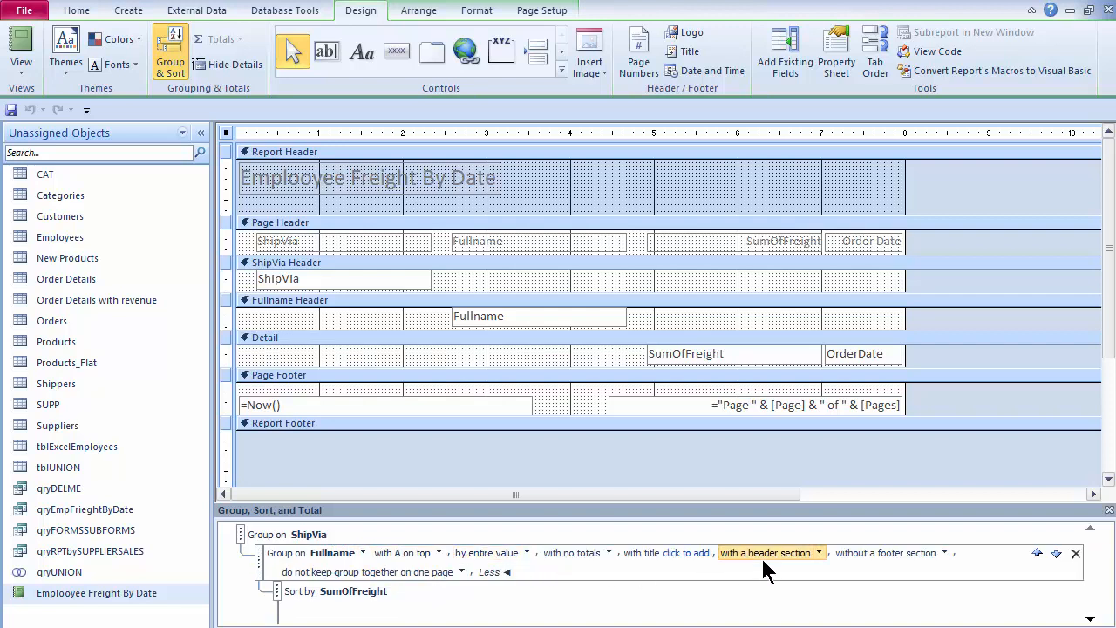
left_click(944, 553)
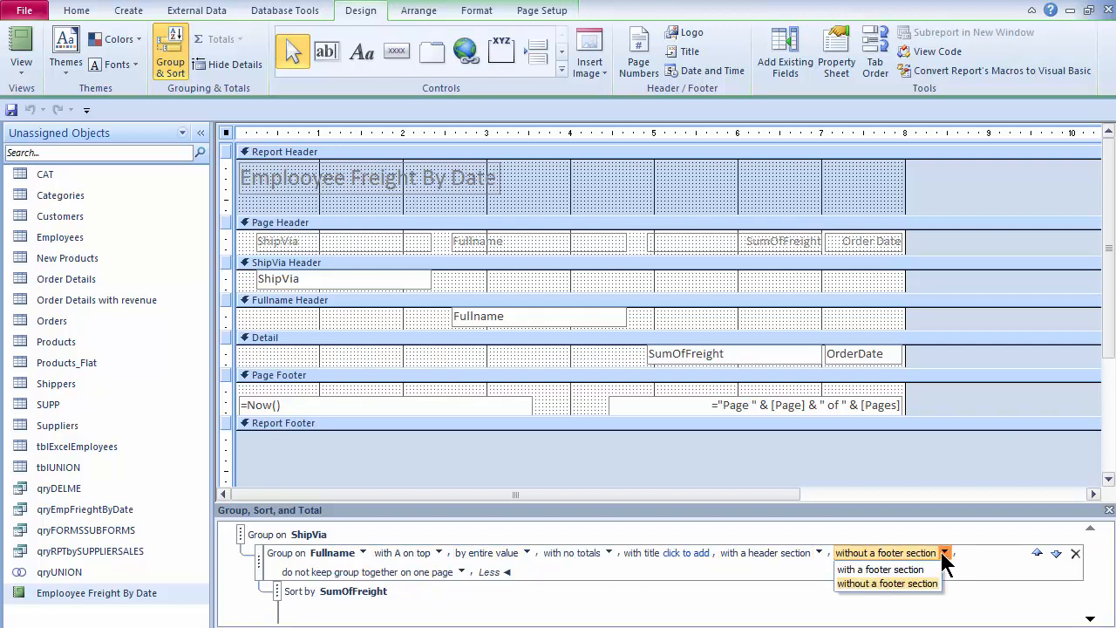
left_click(920, 571)
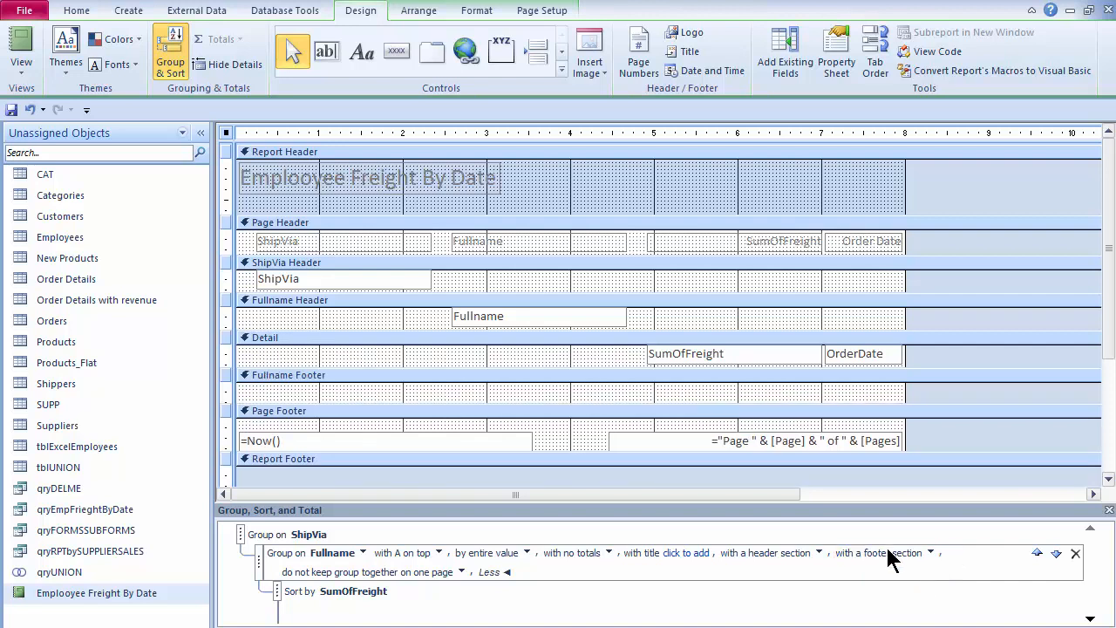
Open the Fullname Footer section's properties and set its Alternate Back Color to No Color.
left_click(387, 396)
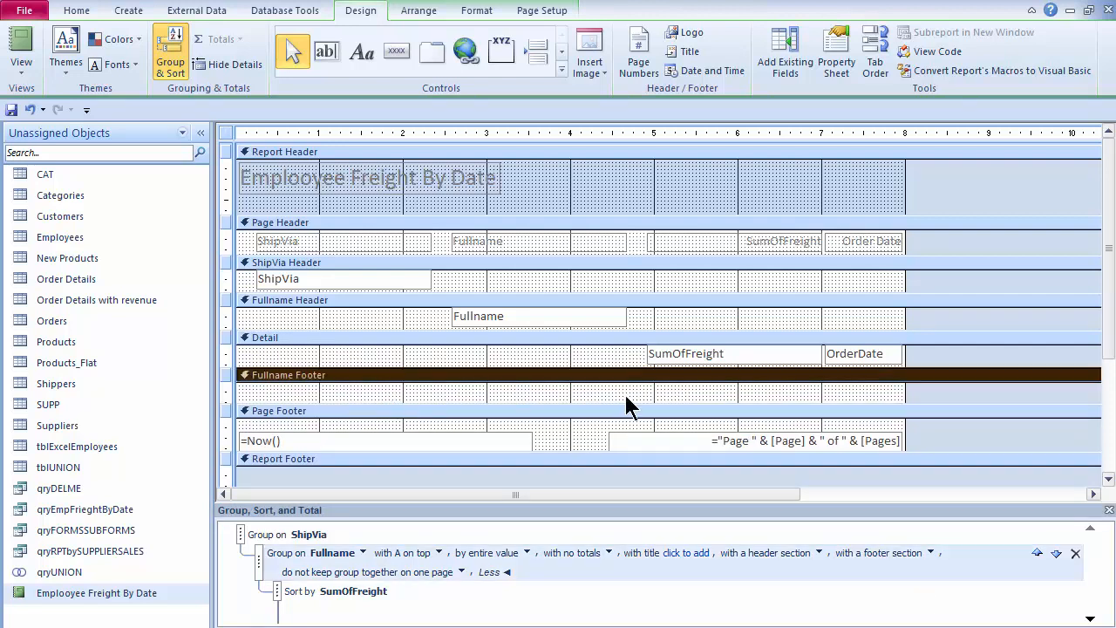
double_click(533, 401)
left_click_drag(748, 146, 1068, 109)
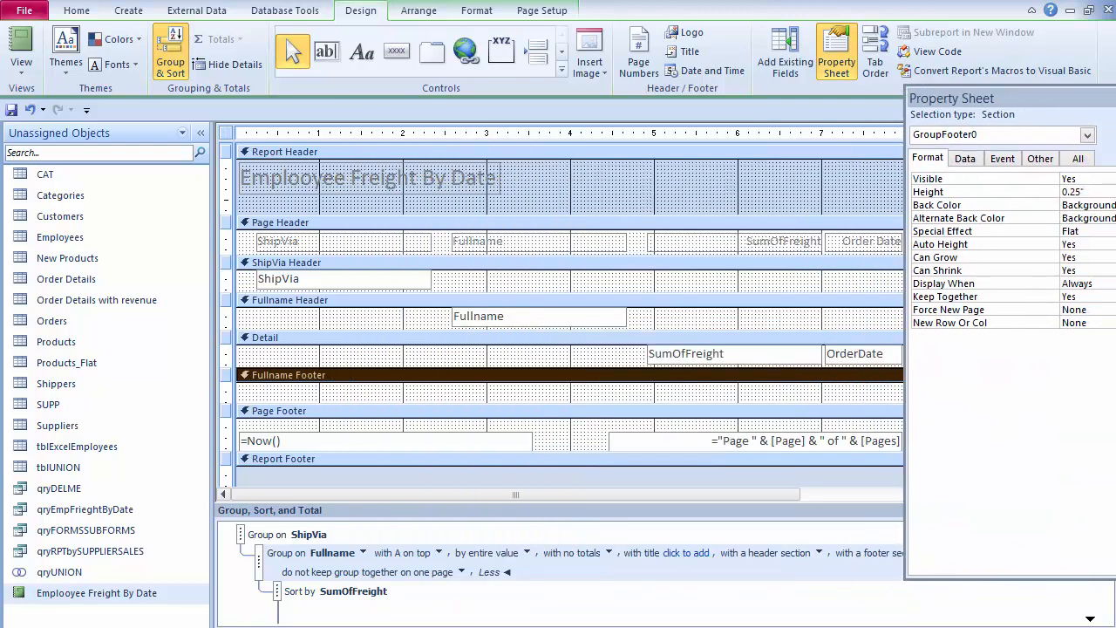
left_click_drag(1106, 161, 917, 130)
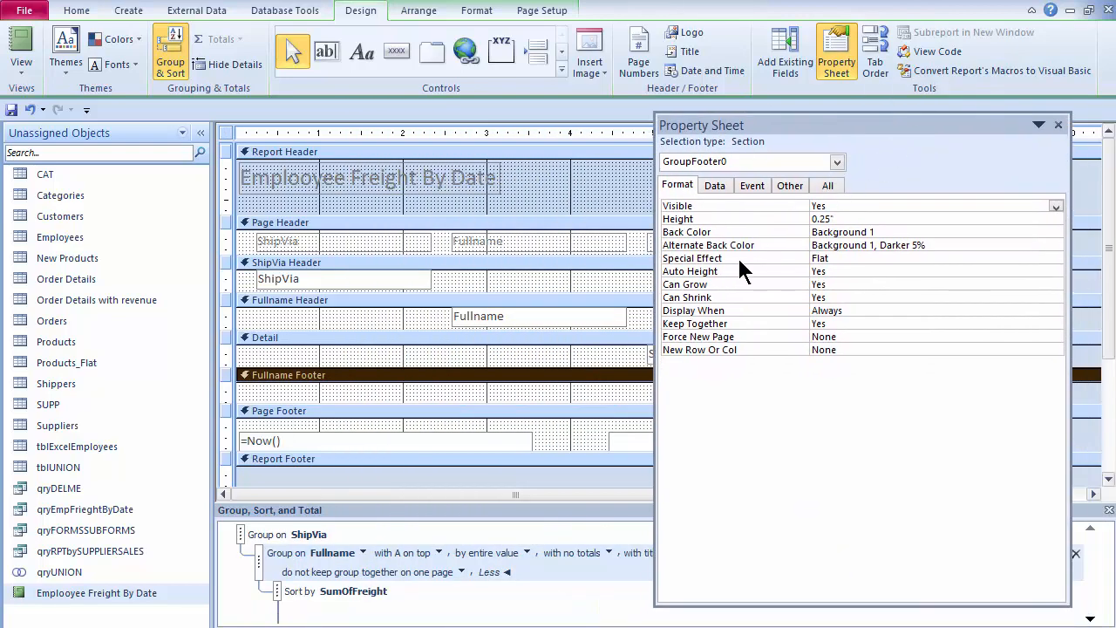
left_click(1011, 245)
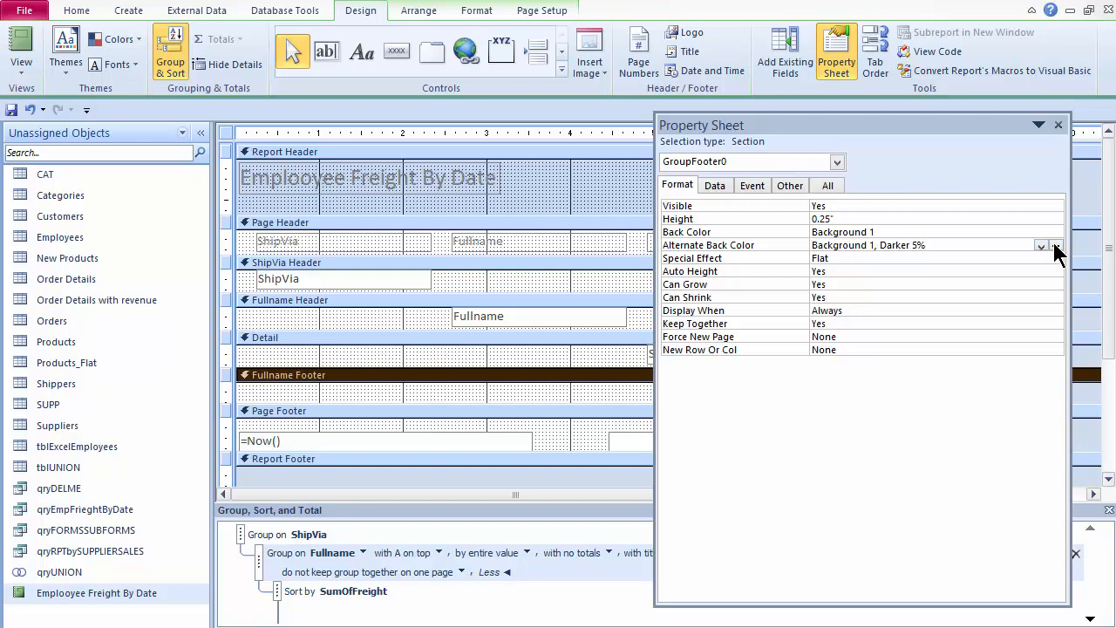
left_click(1054, 245)
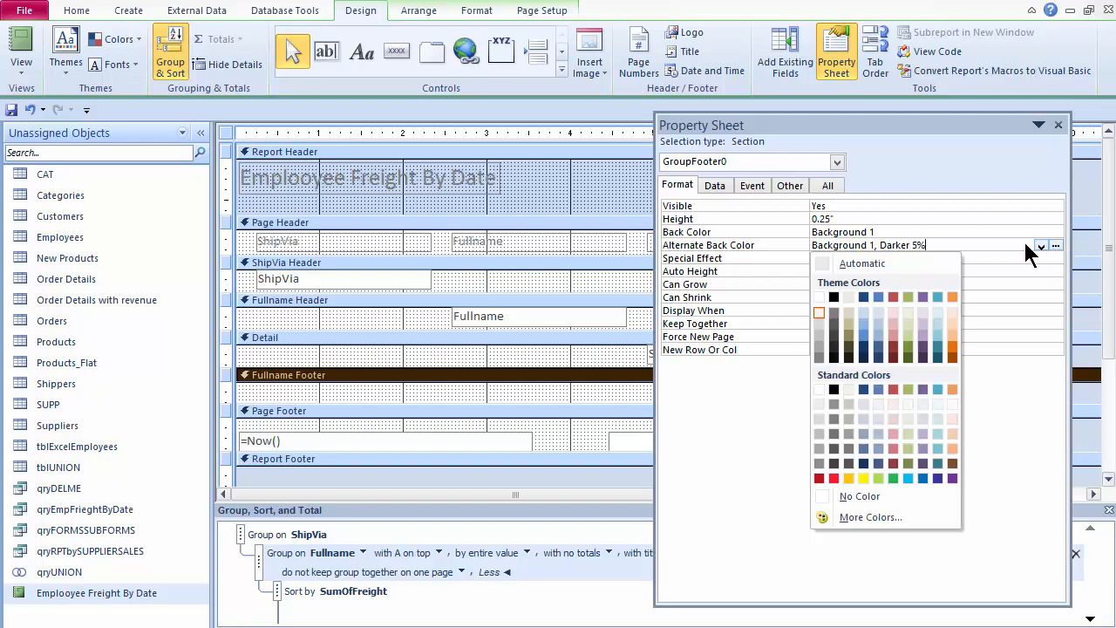
left_click(857, 499)
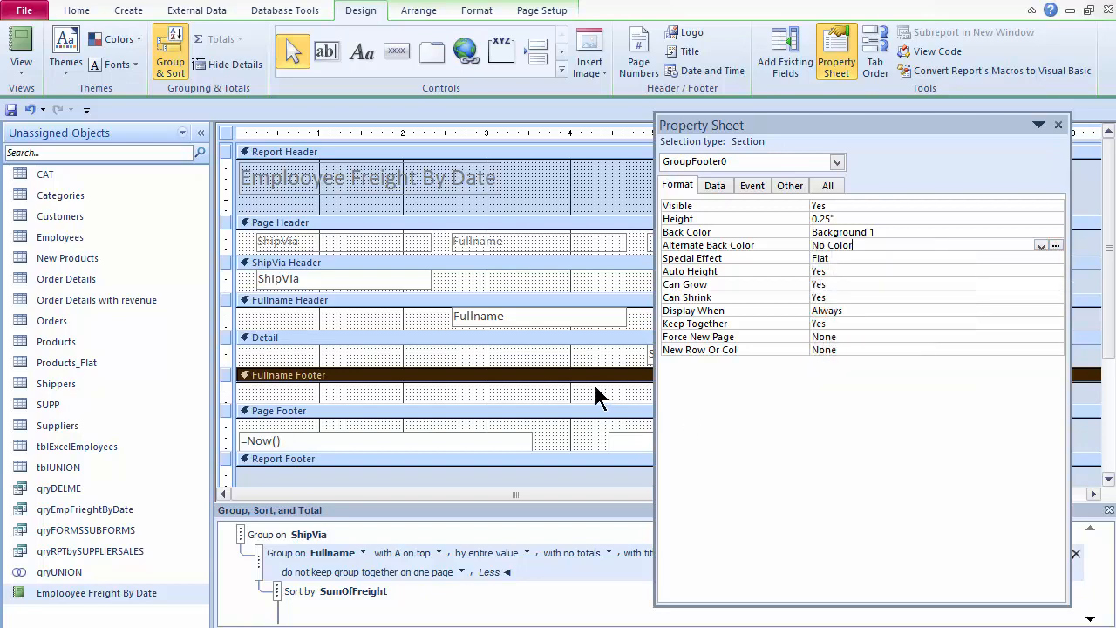
Set the Alternate Back Color of the Detail and Fullname Header sections to No Color.
left_click(484, 363)
left_click(1040, 246)
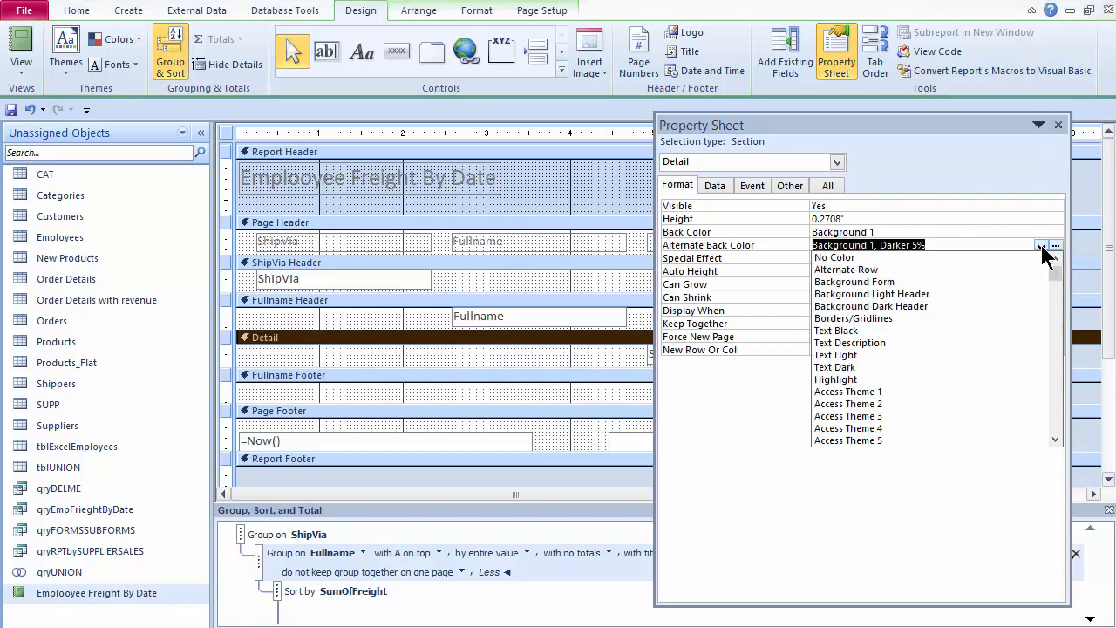
left_click(884, 252)
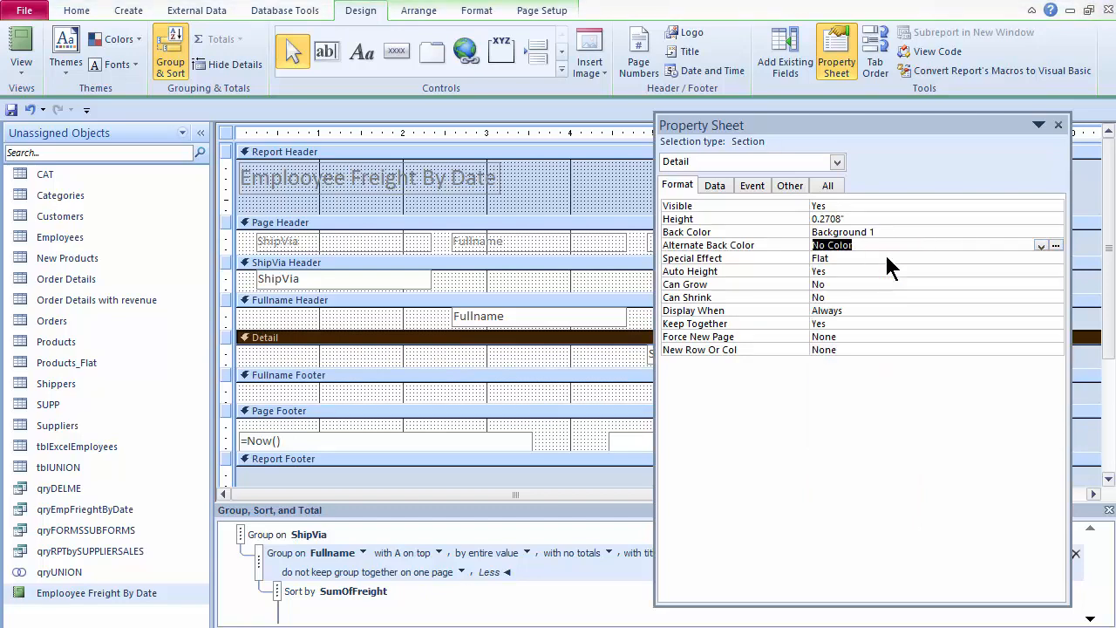
left_click(381, 317)
left_click(1041, 246)
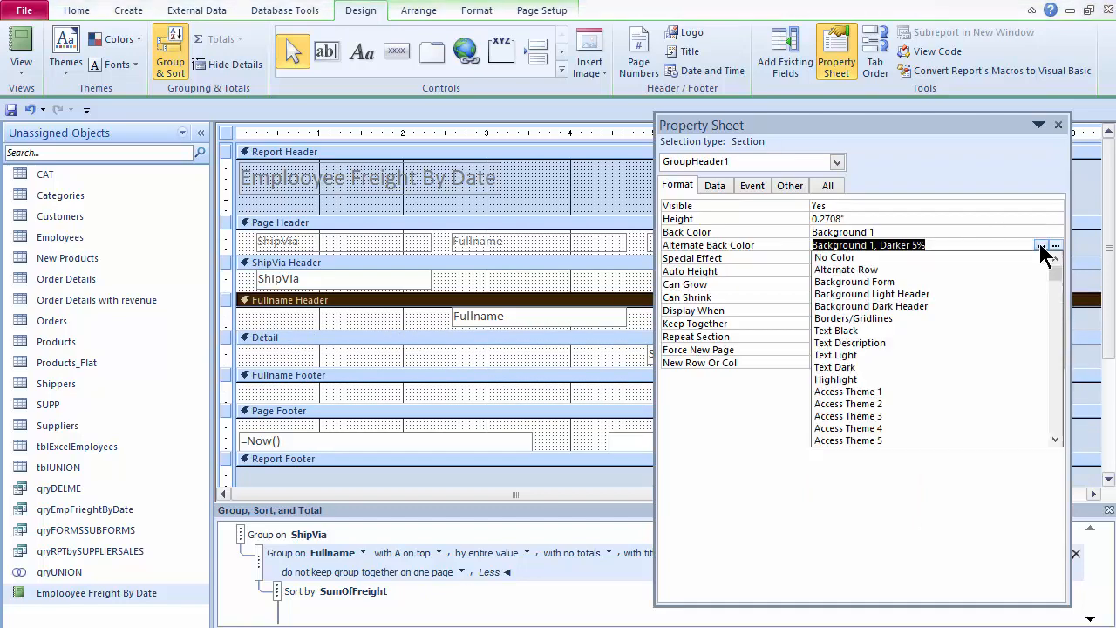
left_click(854, 260)
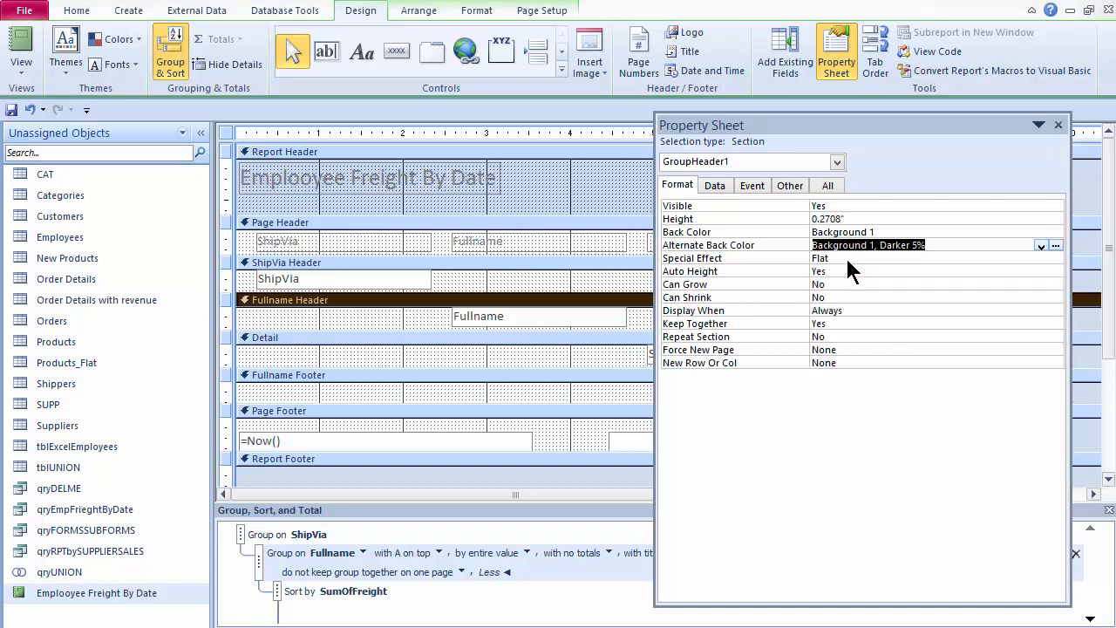
Set the ShipVia Header section's Alternate Back Color to No Color and close the section properties.
left_click(527, 280)
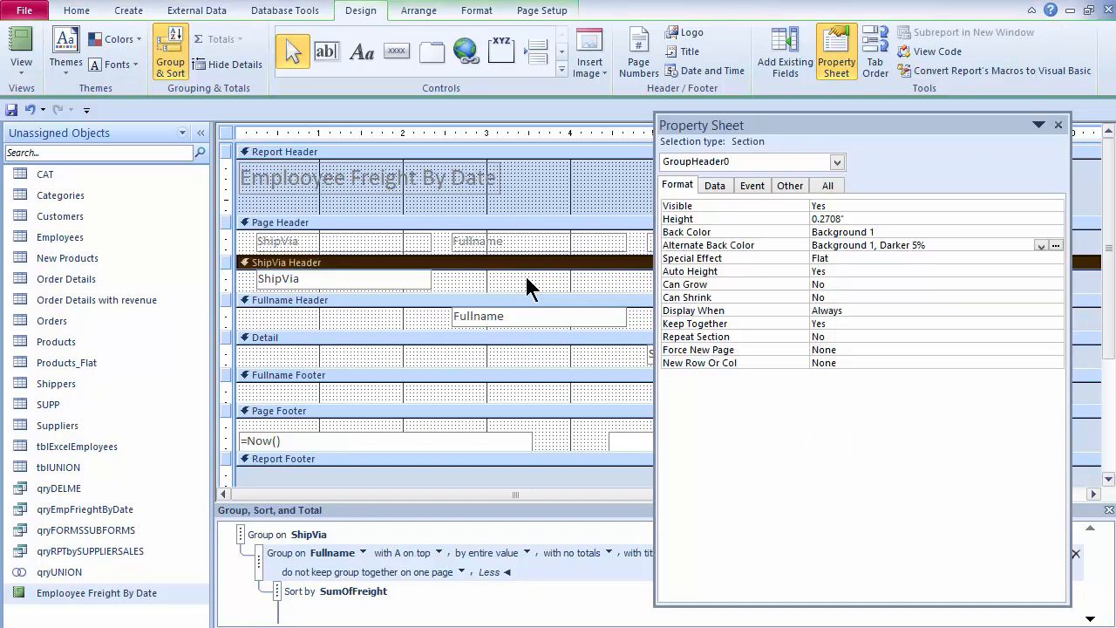
left_click(1041, 246)
left_click(871, 259)
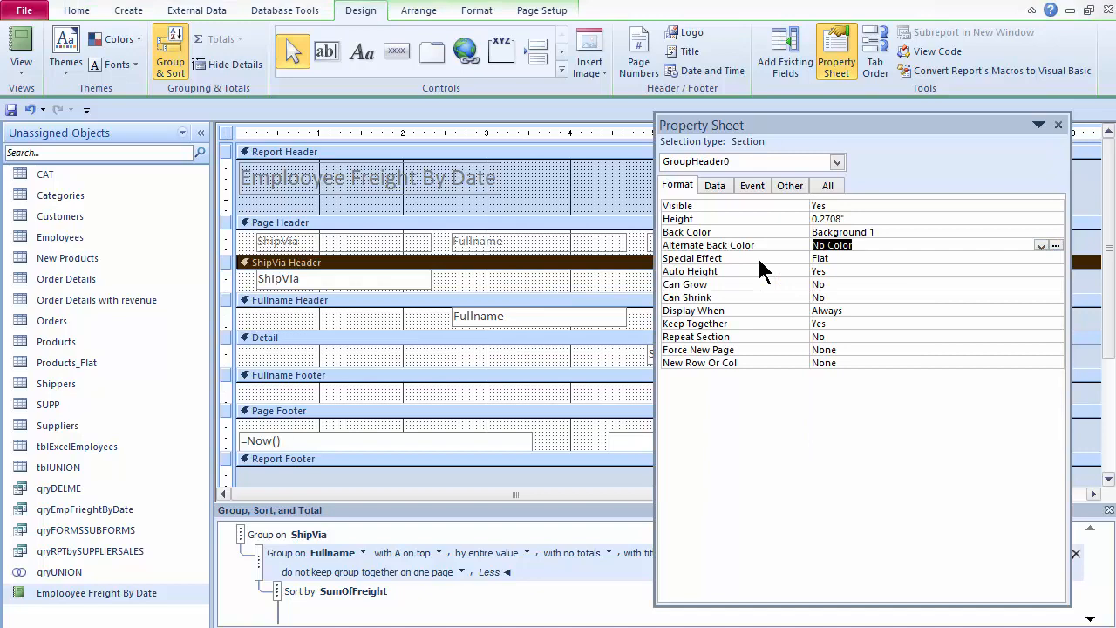
left_click(443, 241)
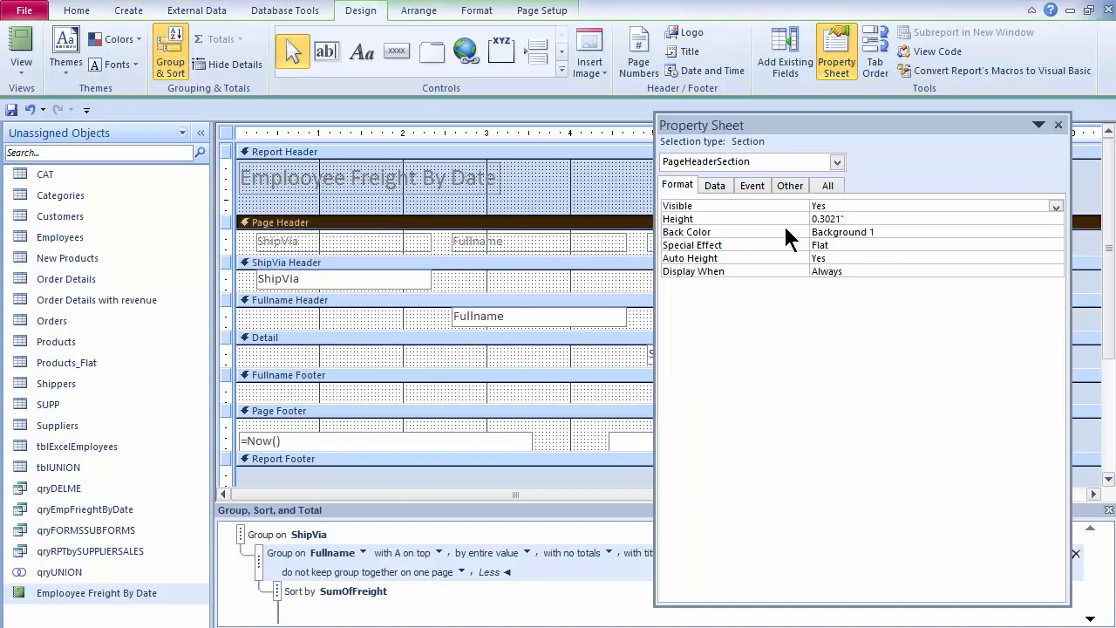
left_click(510, 289)
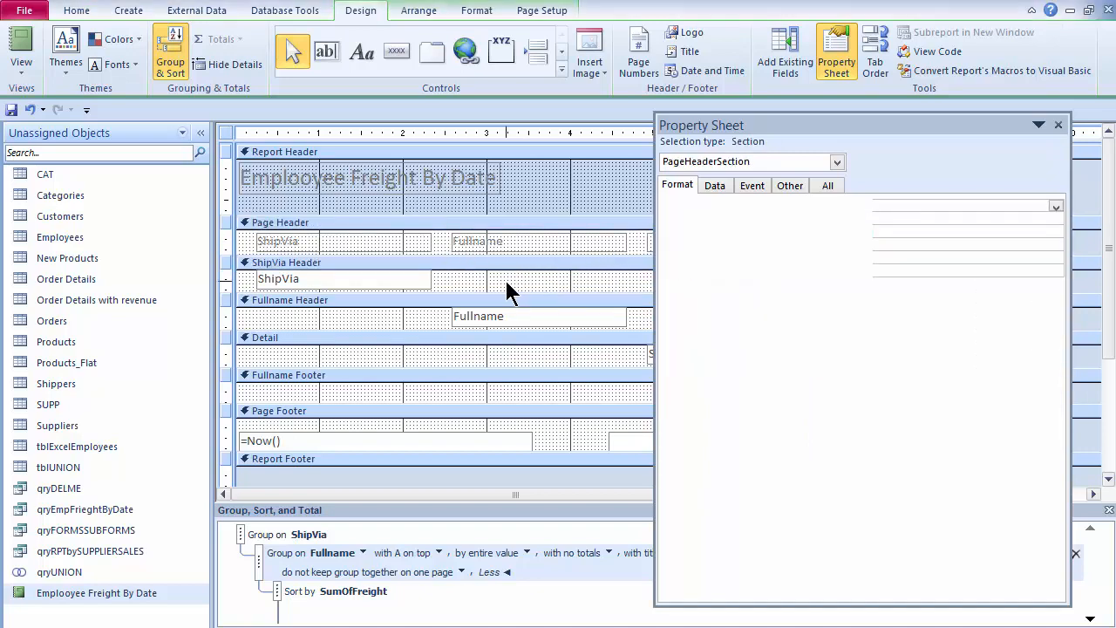
left_click(1057, 124)
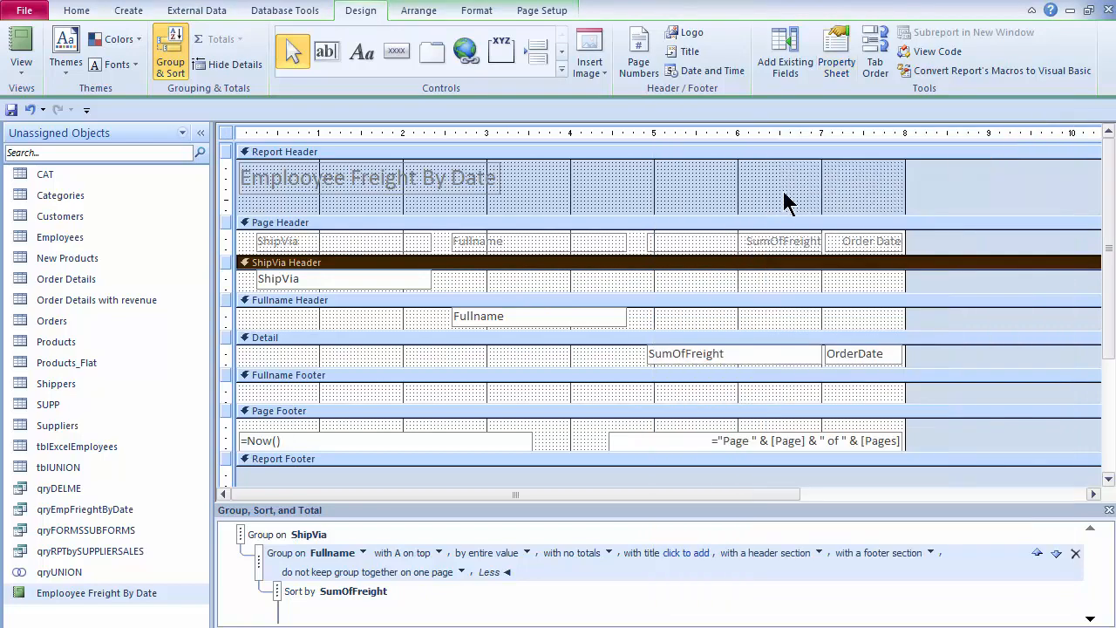
Show the report in Print Preview and check the row shading and group spacing on the first page.
left_click(21, 68)
left_click(53, 140)
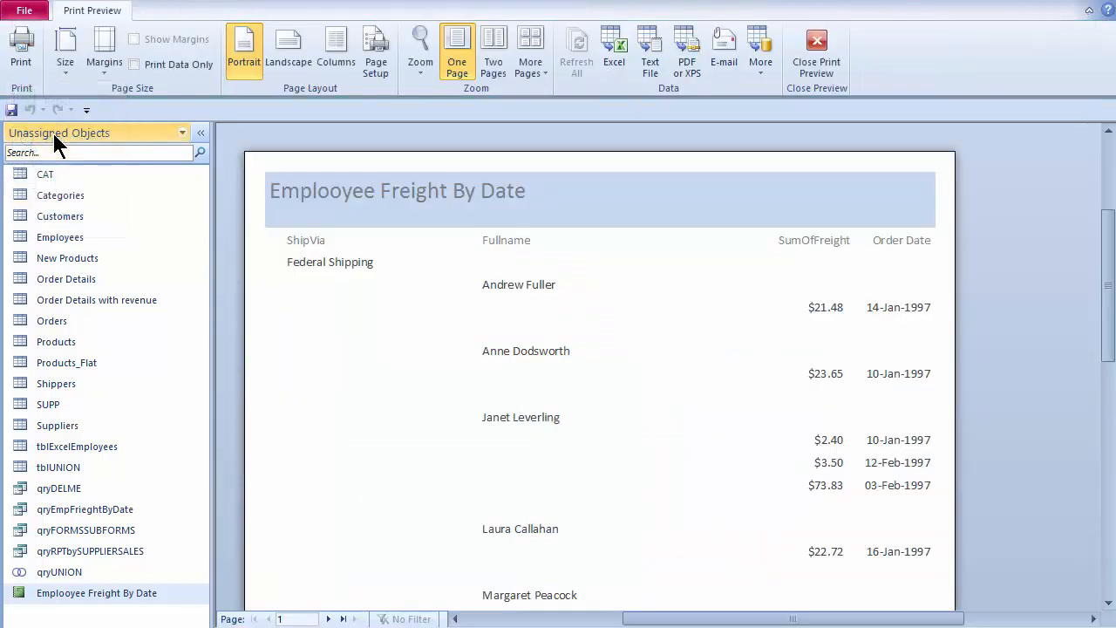
scroll(707, 372, "down", 3)
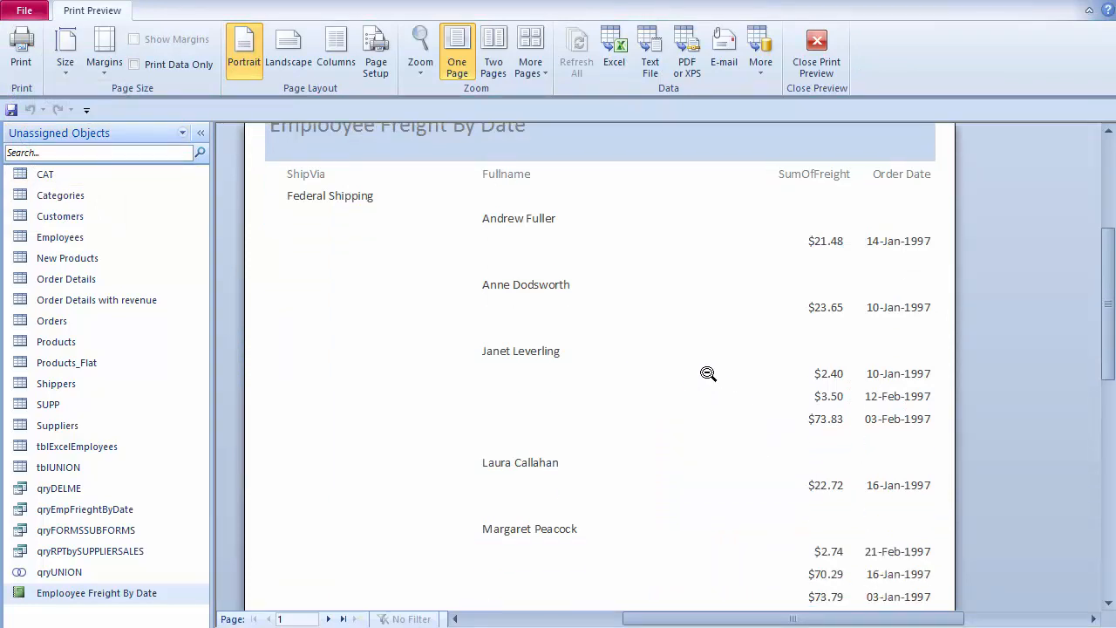
scroll(707, 371, "up", 3)
scroll(707, 373, "up", 1)
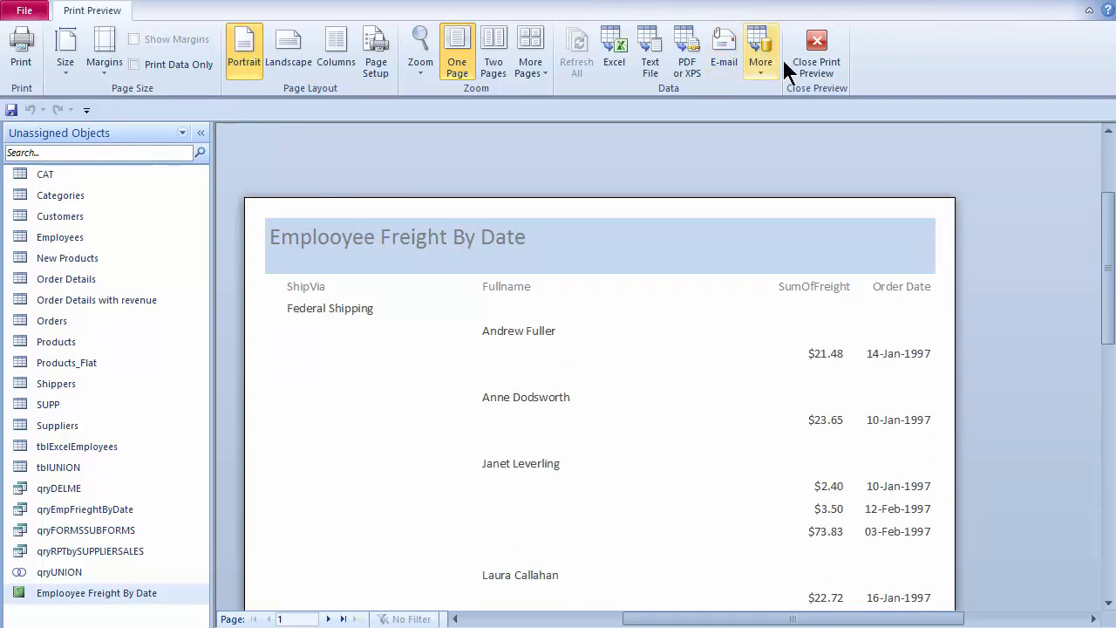
Return to the report's design and shorten the Report Header section to just below the title.
left_click(817, 43)
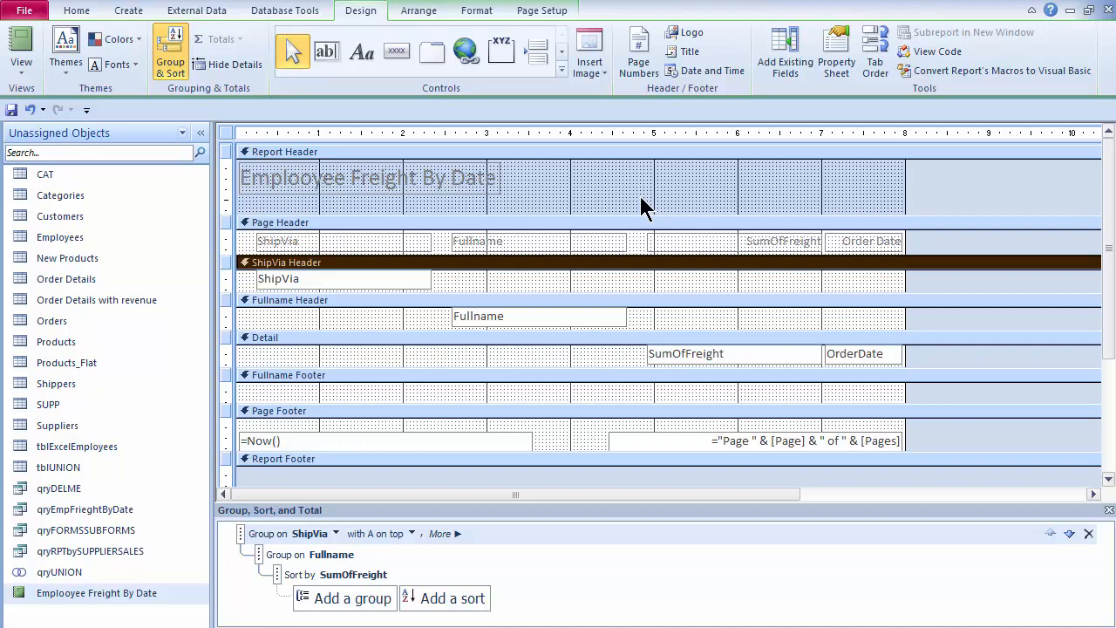
left_click_drag(605, 214, 605, 185)
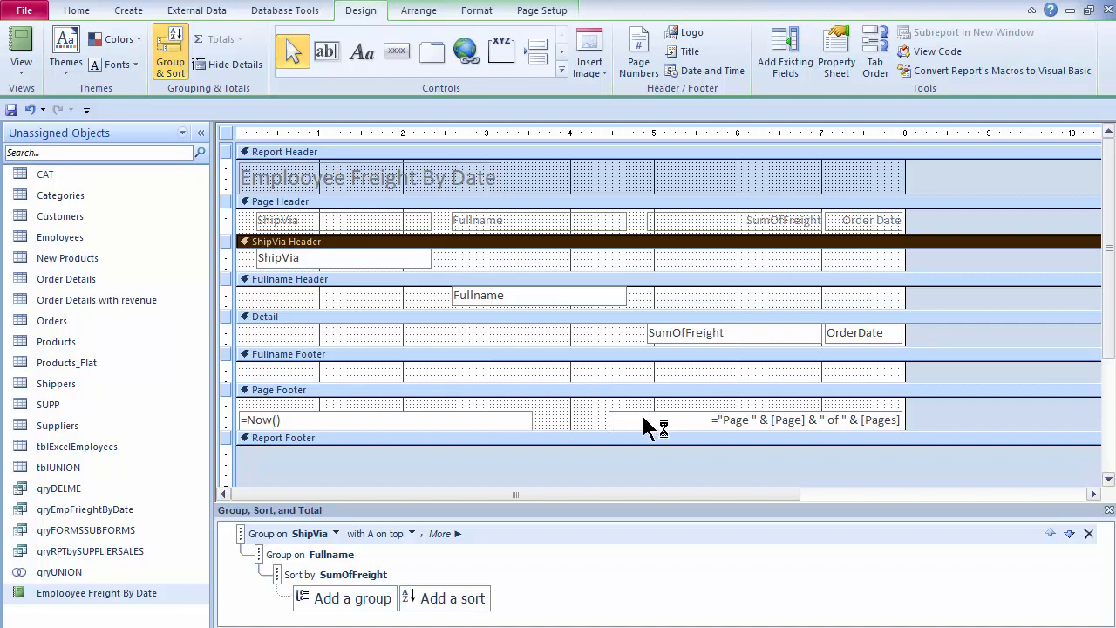
Copy the SumOfFreight text box from the Detail section into the Fullname Footer and place it beneath the original.
left_click(660, 340)
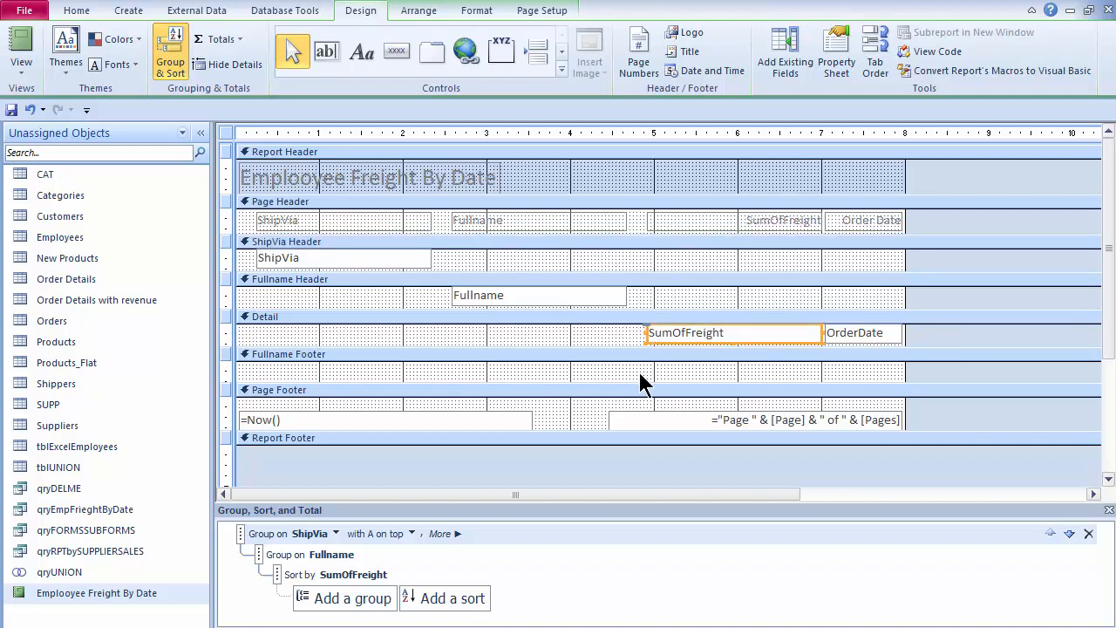
left_click(638, 373)
key("ctrl+v")
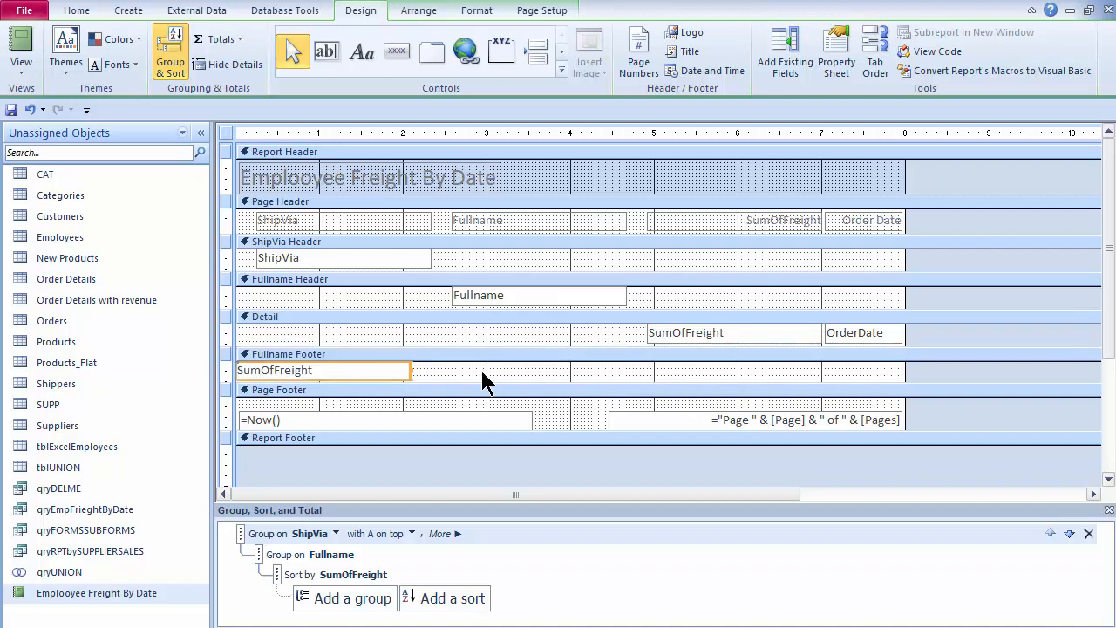
left_click_drag(411, 373, 827, 378)
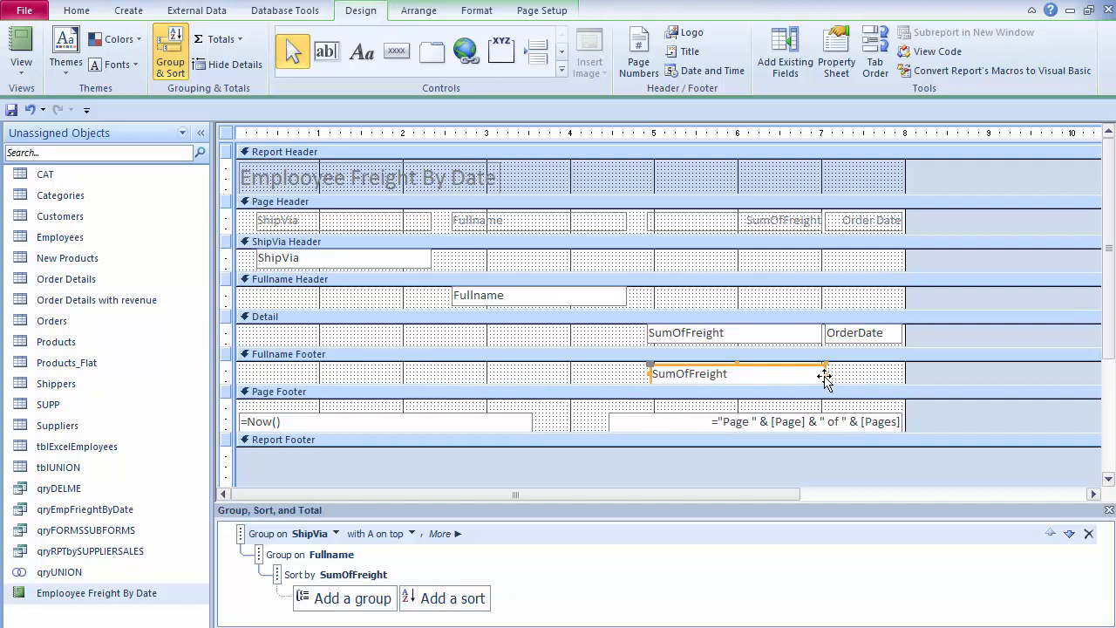
left_click(608, 372)
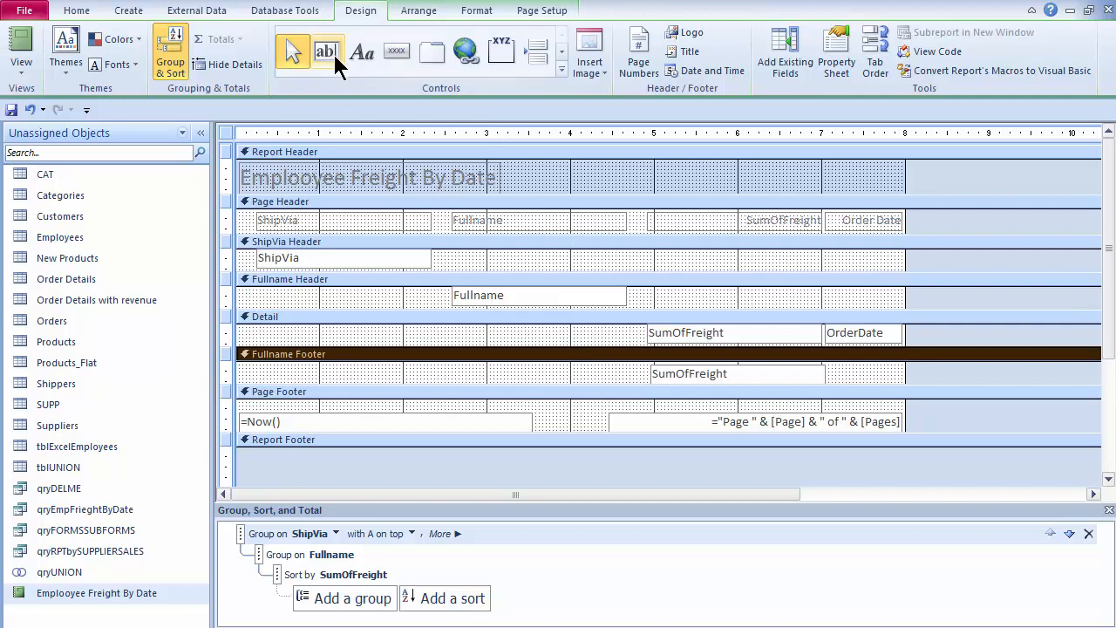
left_click(360, 50)
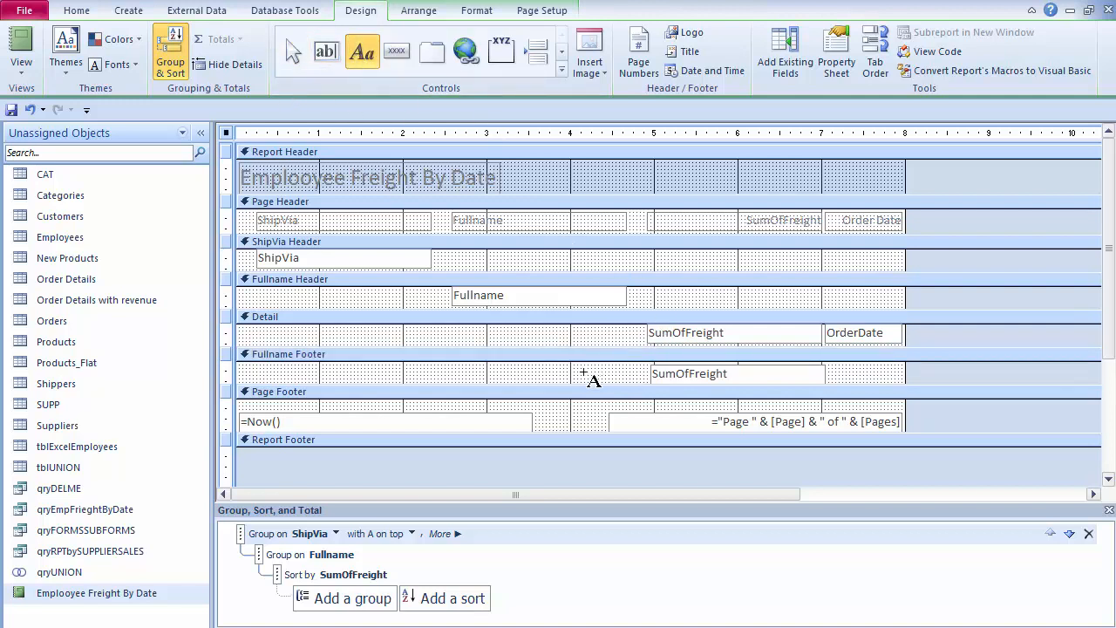
left_click(551, 372)
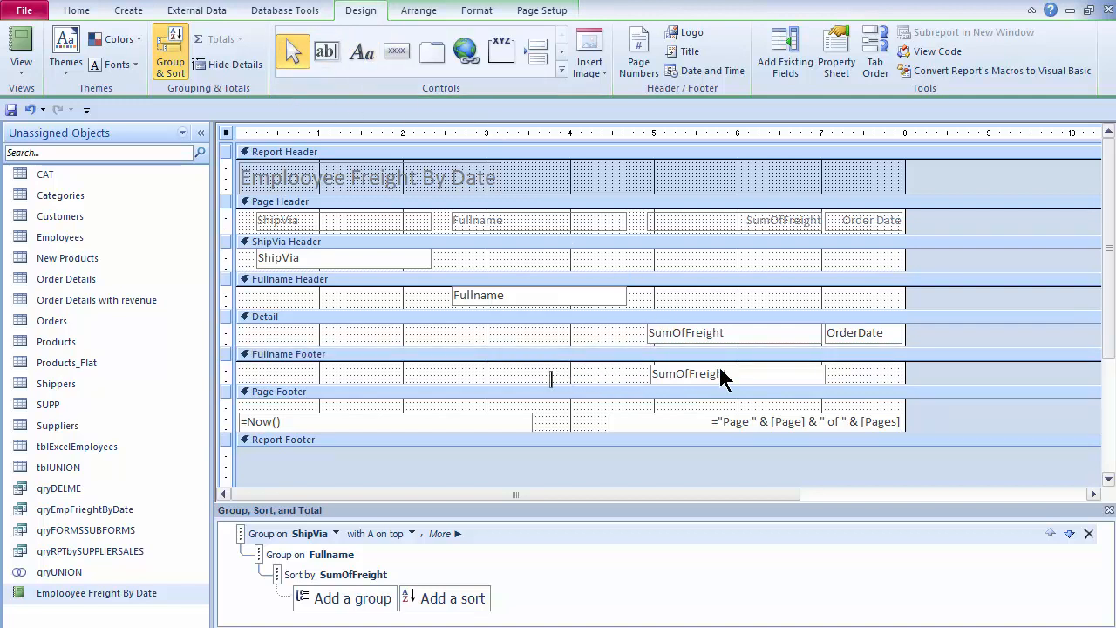
type("Total")
key("Escape")
Add a label reading "Total" in the Fullname Footer, left of the SumOfFreight text box.
left_click(362, 52)
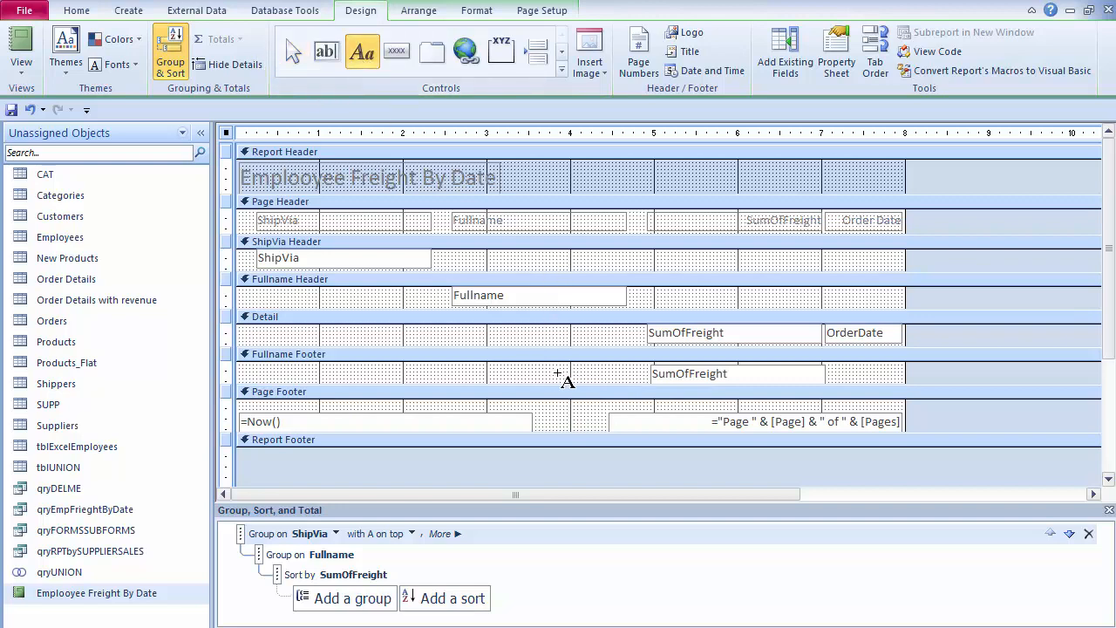
left_click(557, 373)
key("F1")
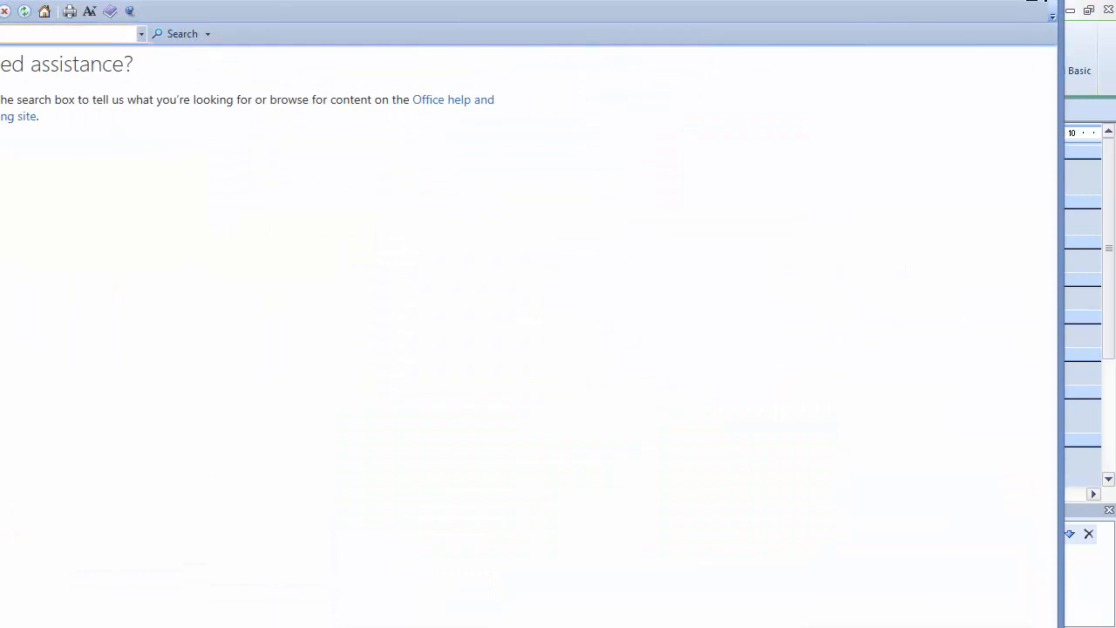
left_click(1047, 1)
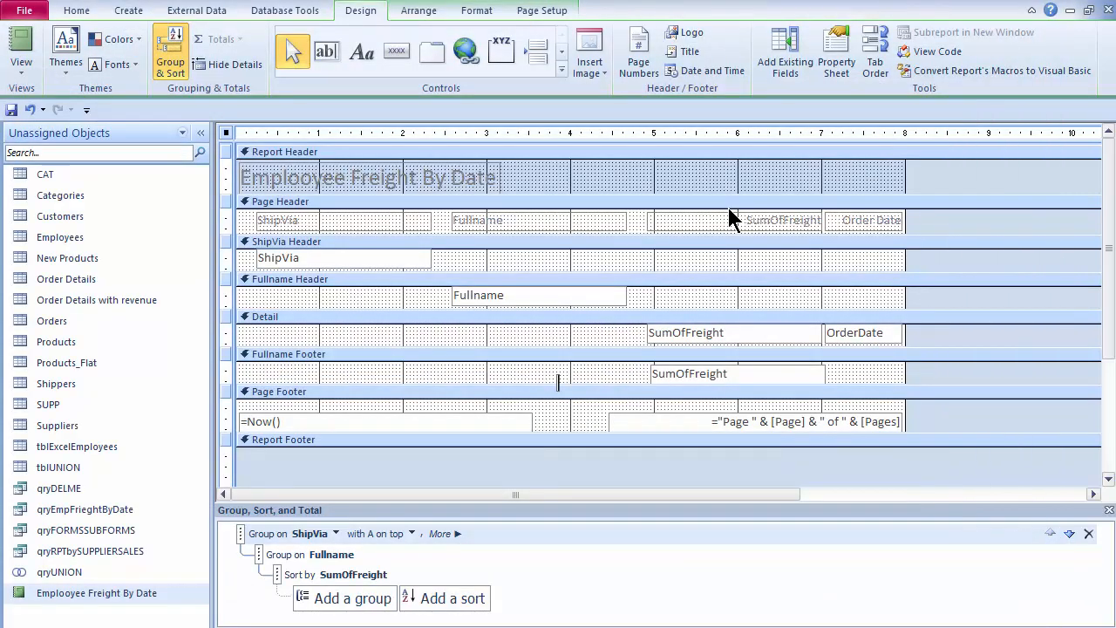
type("Total")
key("Return")
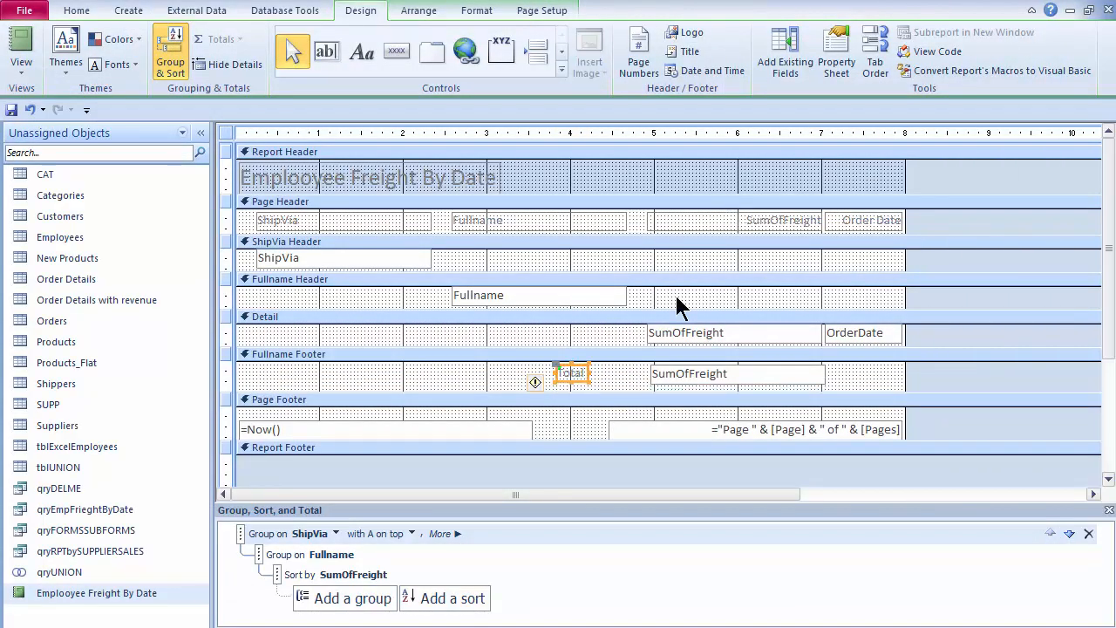
Move the Total label rightward until it sits just beside the SumOfFreight text box in the Fullname Footer.
key("Right")
key("Right")
key("Right")
key("Right")
key("Right")
key("Right")
key("Right")
key("Right")
key("Right")
key("Right")
key("Right")
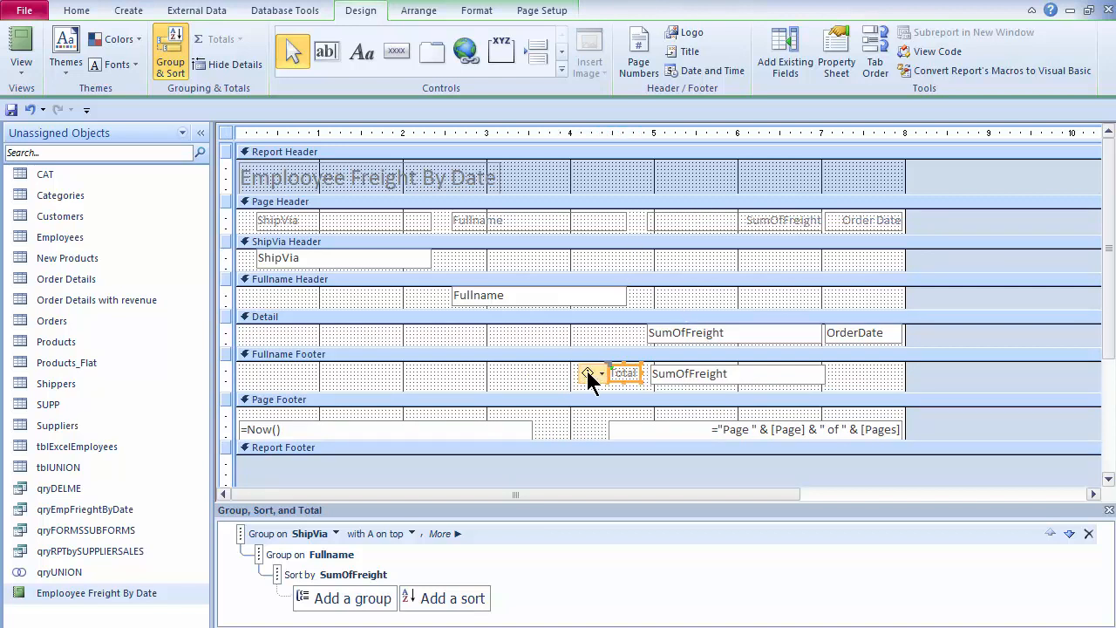
Ignore the unassociated-label error on the Total label and shift the label slightly lower.
mouse_move(583, 368)
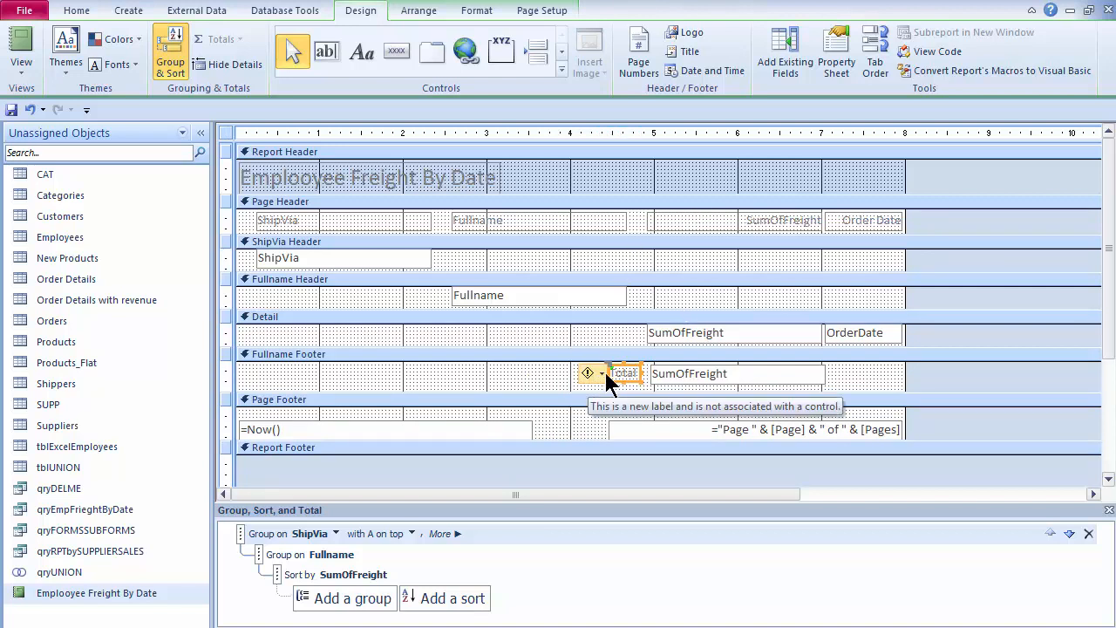
left_click(602, 373)
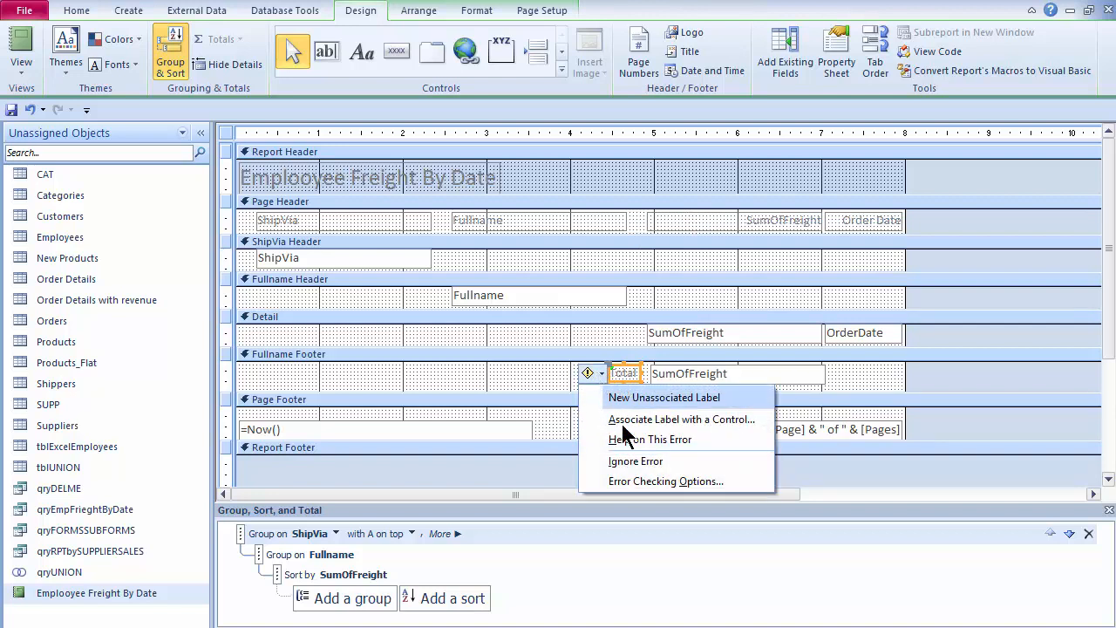
left_click(617, 462)
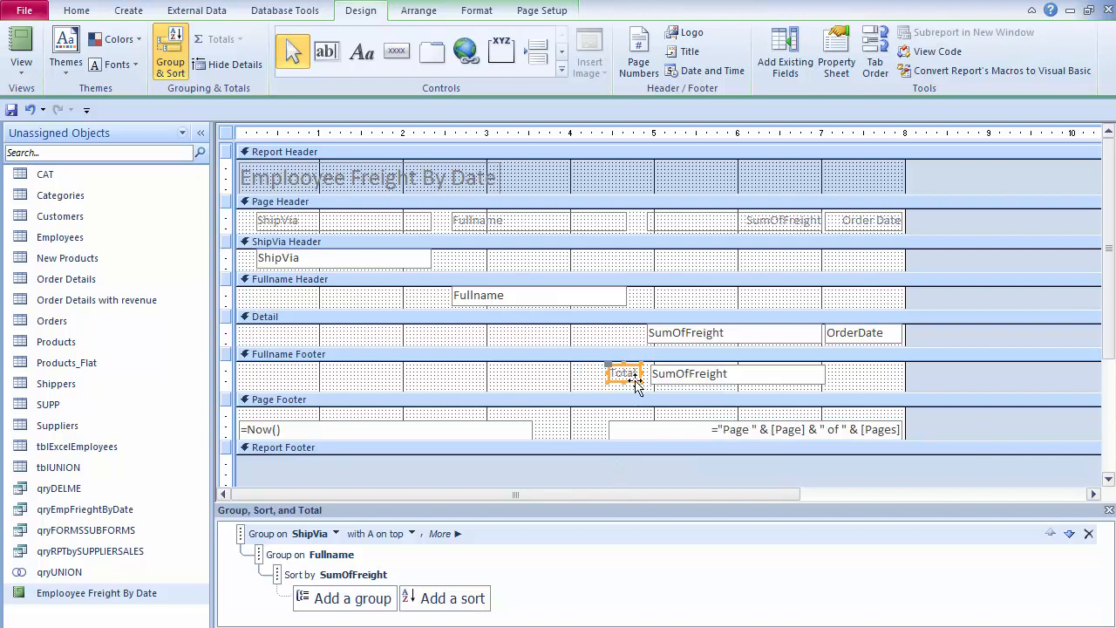
left_click_drag(635, 385, 636, 384)
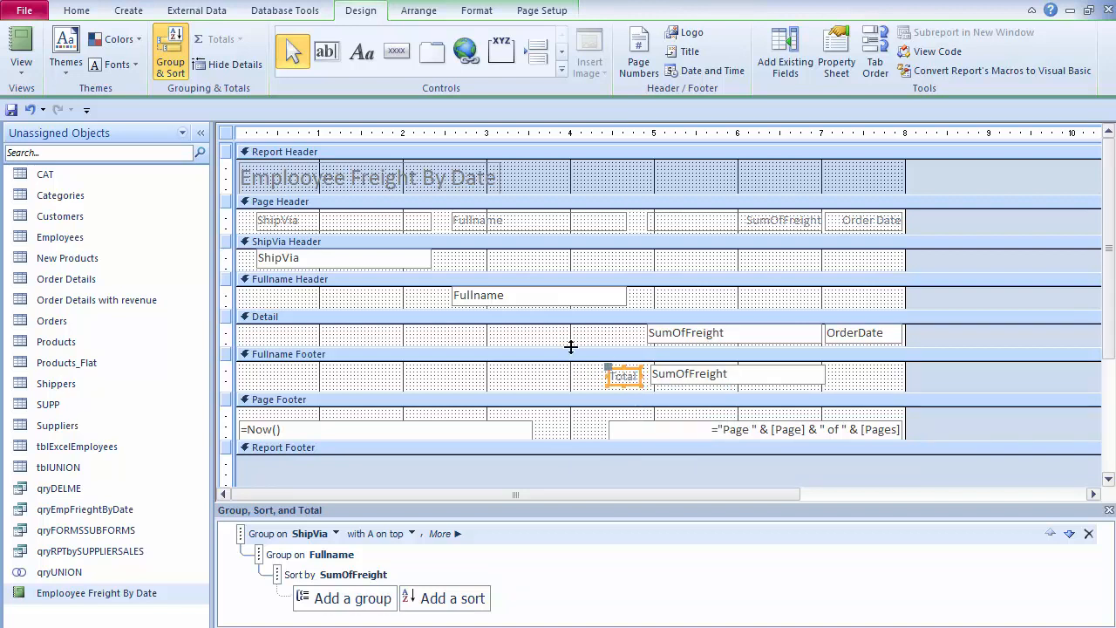
Show the report in Print Preview, check each employee's Total against the freight rows, and close the preview.
left_click(20, 66)
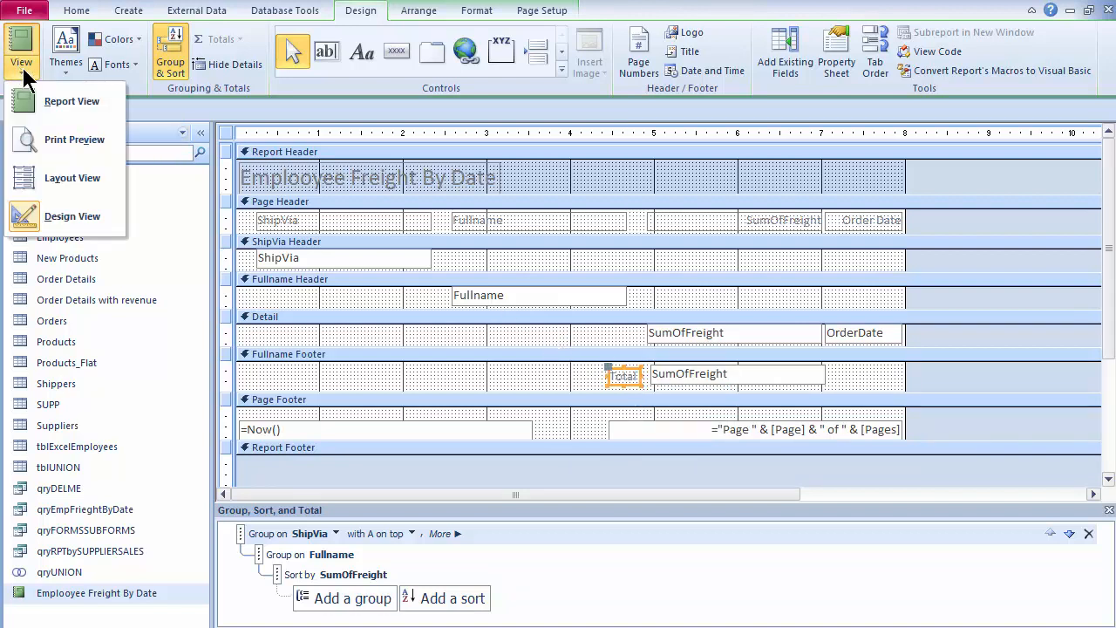
left_click(70, 139)
scroll(847, 420, "down", 2)
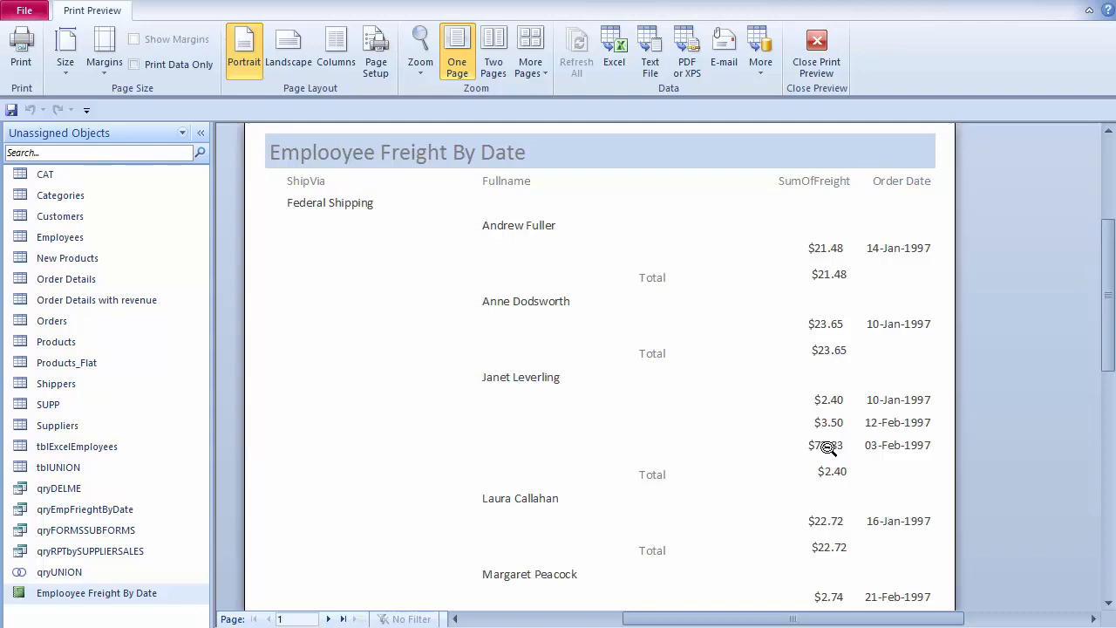
left_click(813, 40)
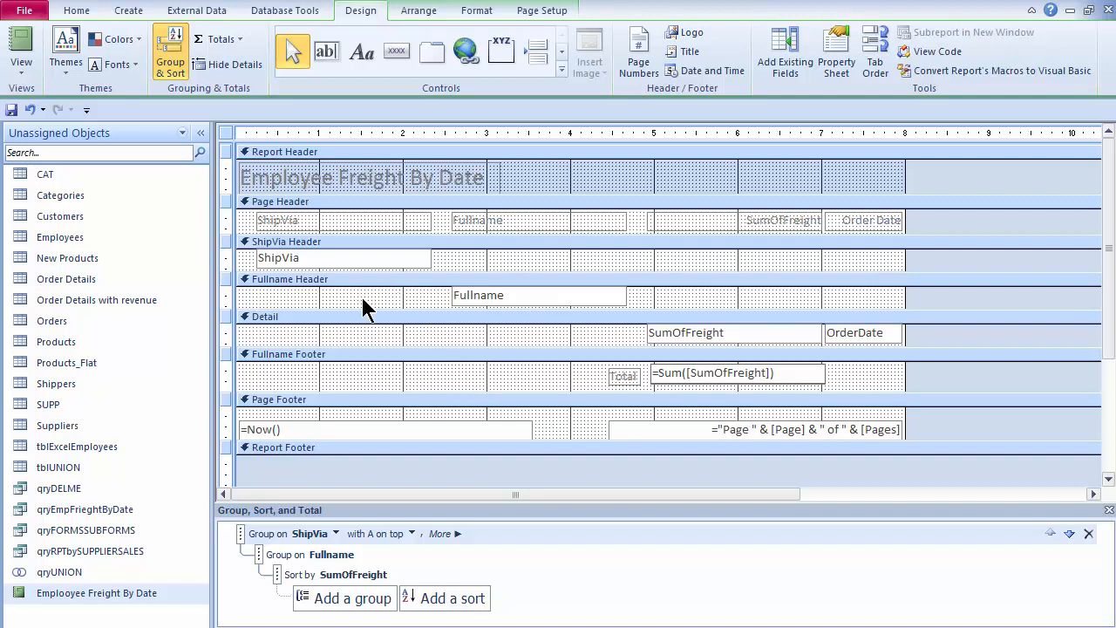
Show the report in Report View to check the summed employee totals, and return to Design View.
left_click(23, 42)
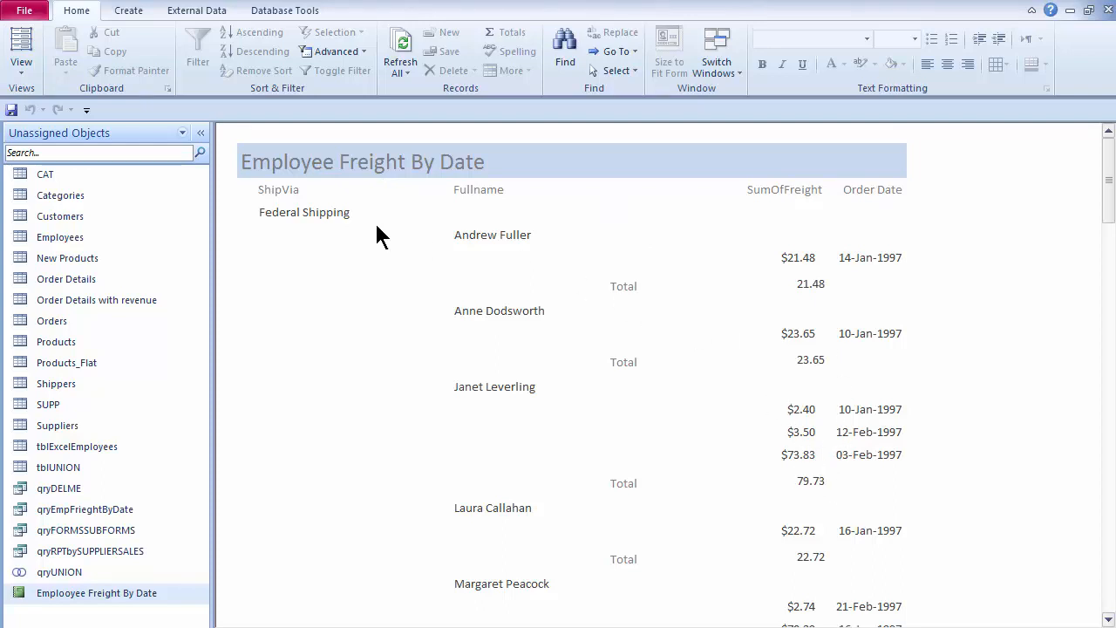
key("ctrl+comma")
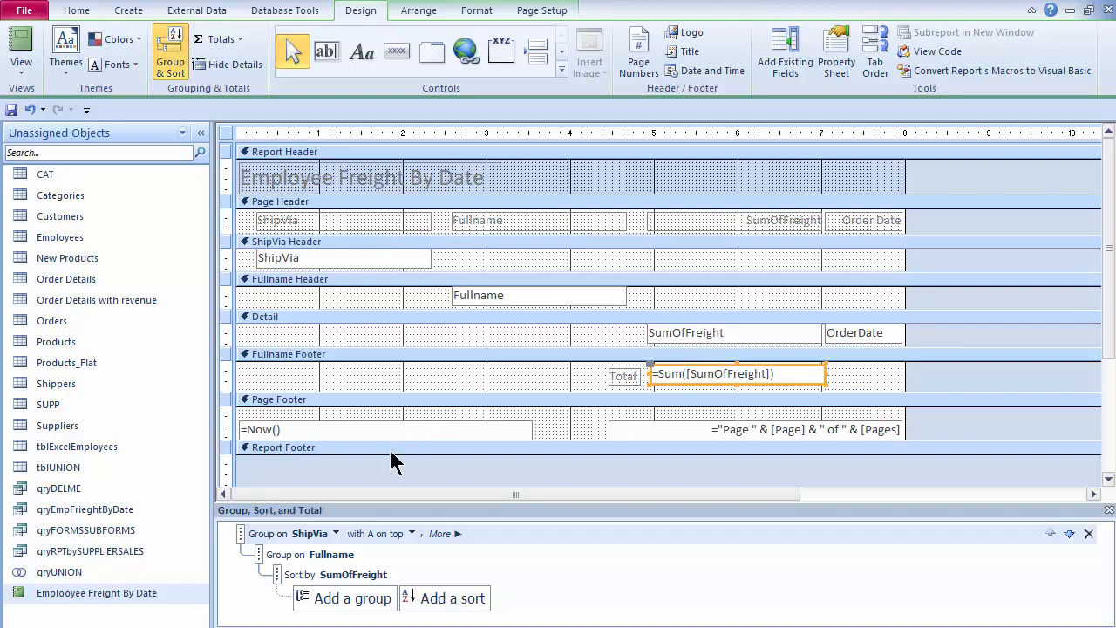
Enlarge the Report Footer section to make room for controls and expand the ShipVia group's options.
left_click_drag(391, 452, 394, 482)
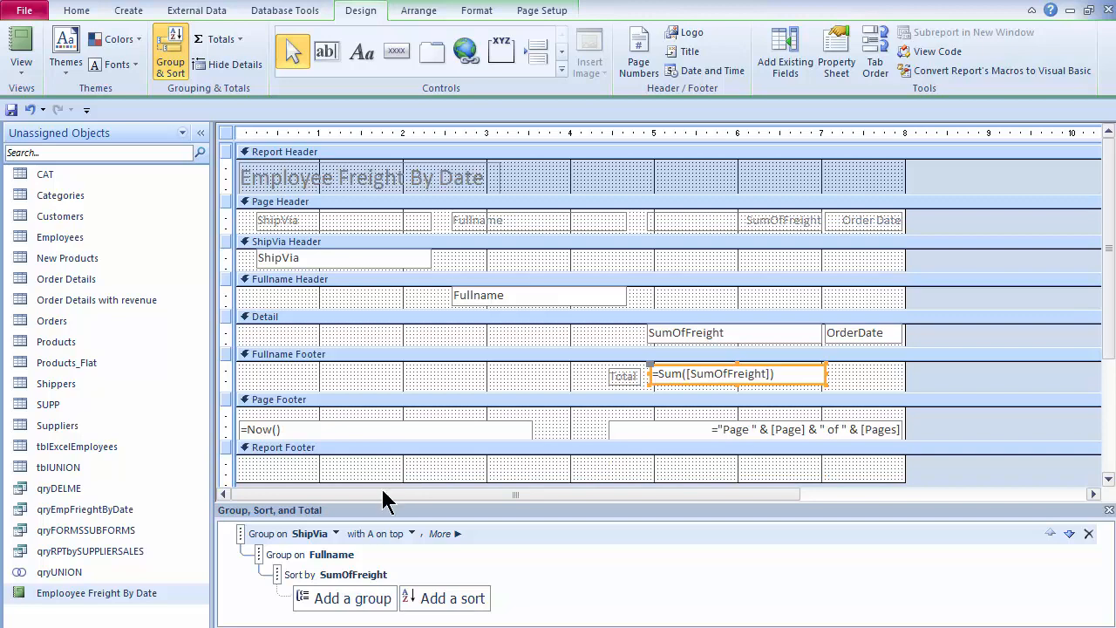
left_click(447, 533)
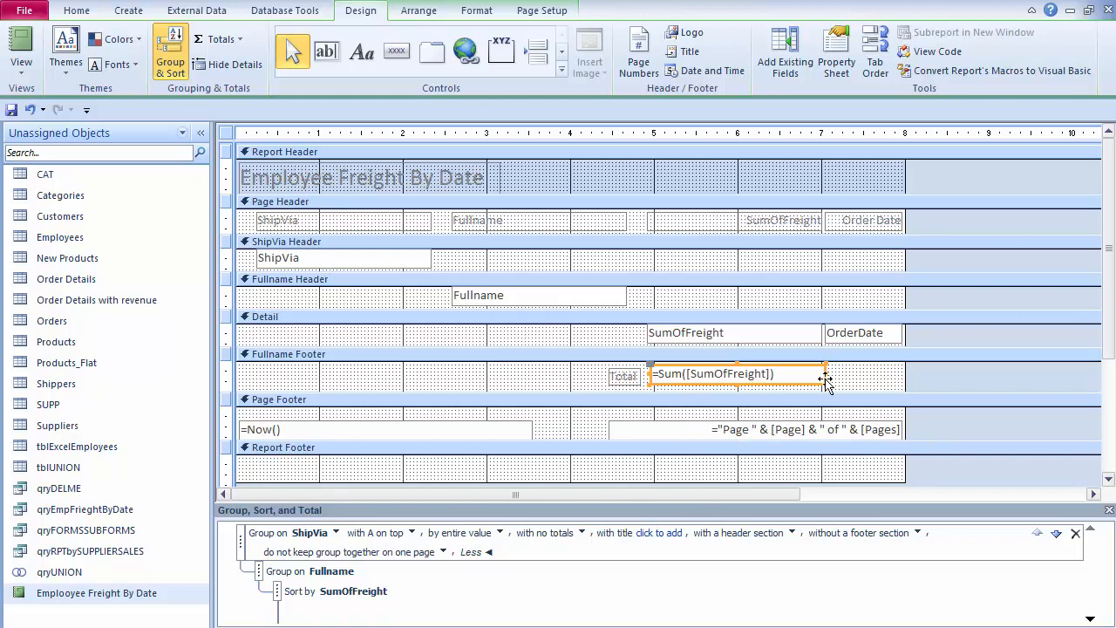
Copy the Total label and the =Sum([SumOfFreight]) text box from the Fullname Footer into the Report Footer.
left_click(626, 377)
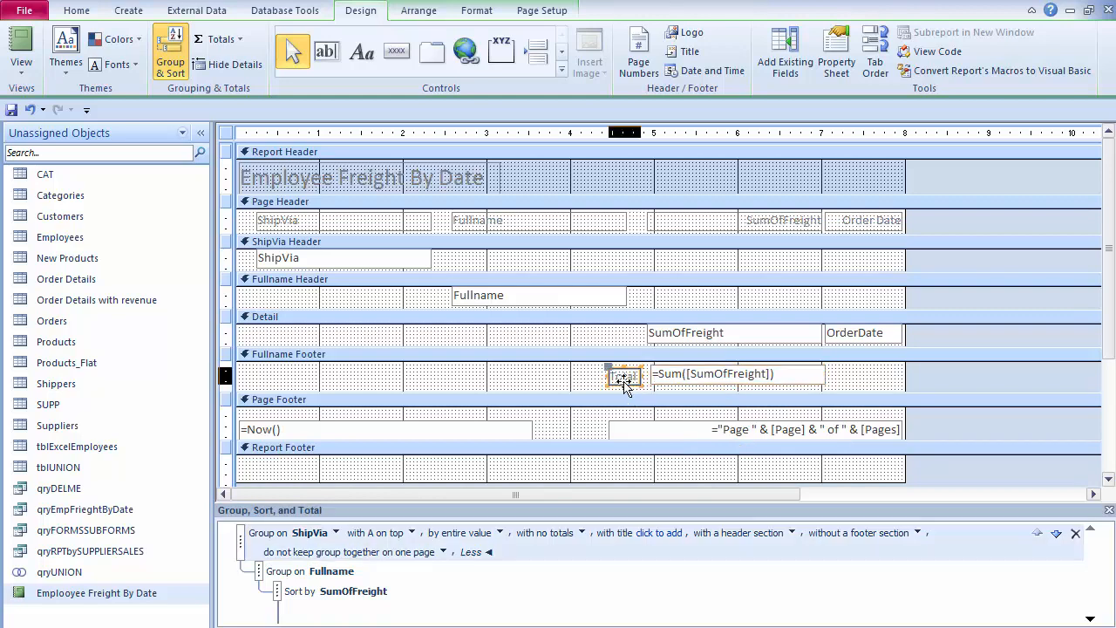
left_click(683, 381, "shift")
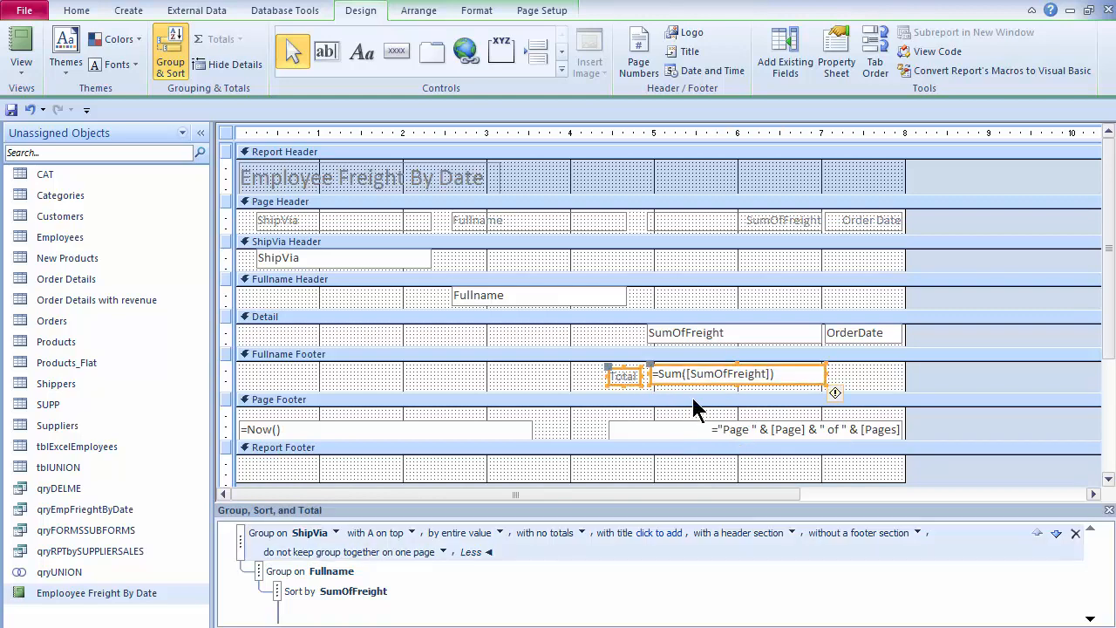
left_click(591, 475)
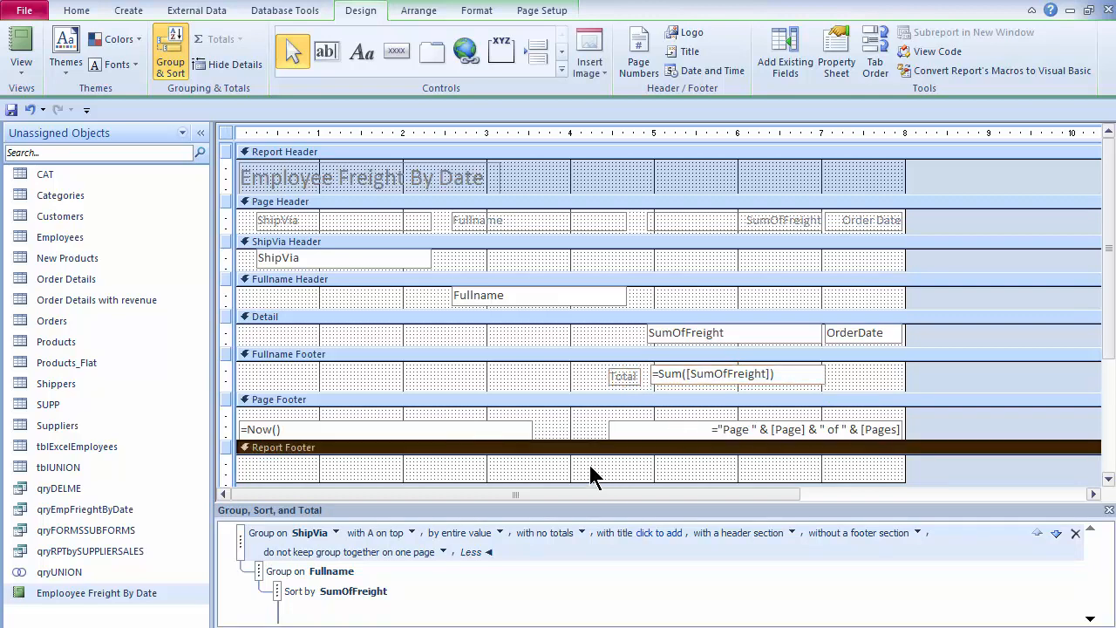
key("ctrl+v")
Move the copied Total label and sum box across the Report Footer to near the report's right edge, and deselect them.
key("Right")
key("Right")
key("Right")
key("Right")
key("Right")
key("Right")
key("Right")
key("Right")
key("Right")
key("Right")
key("Right")
key("Right")
key("Right")
key("Right")
key("Right")
key("Right")
key("Right")
key("Right")
key("Right")
key("Right")
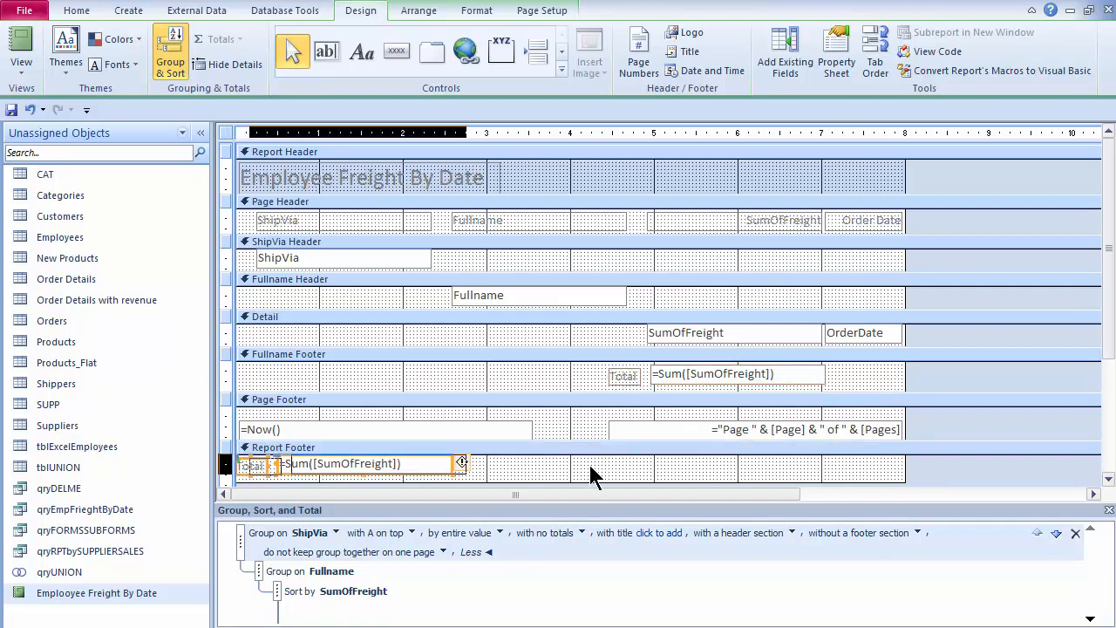
key("Right")
key("Right")
key("Right")
key("Right")
key("Right")
key("Right")
key("Right")
key("Right")
key("Right")
key("Right")
key("Right")
key("Right")
key("Right")
key("Right")
key("Right")
key("Right")
key("Right")
key("Right")
key("Right")
key("Right")
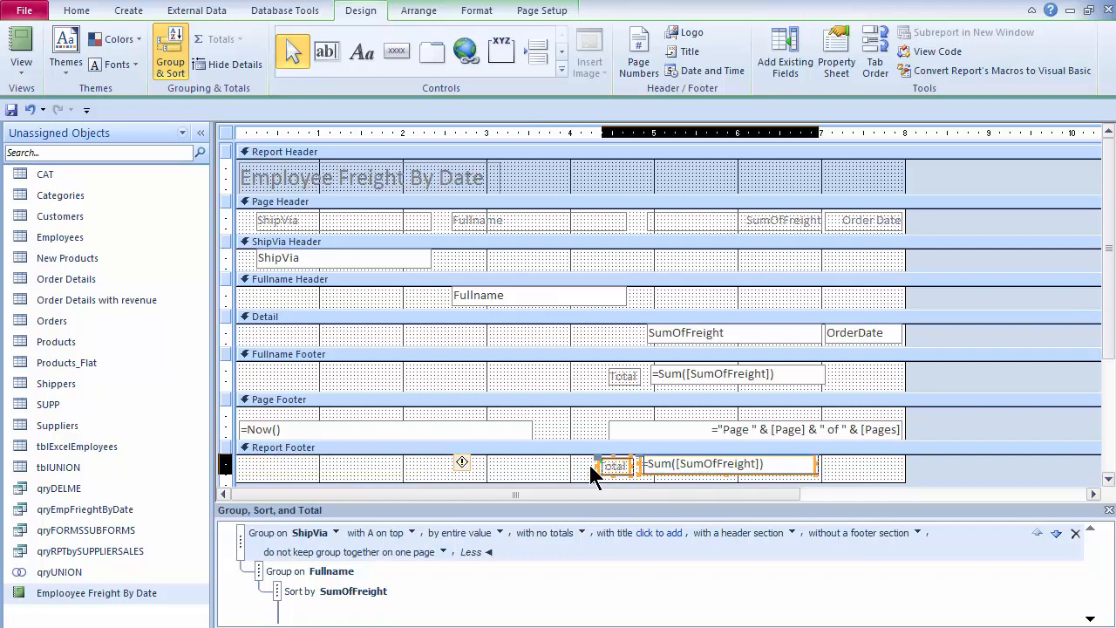
key("Right")
key("Right")
key("Right")
key("Right")
key("Right")
key("Right")
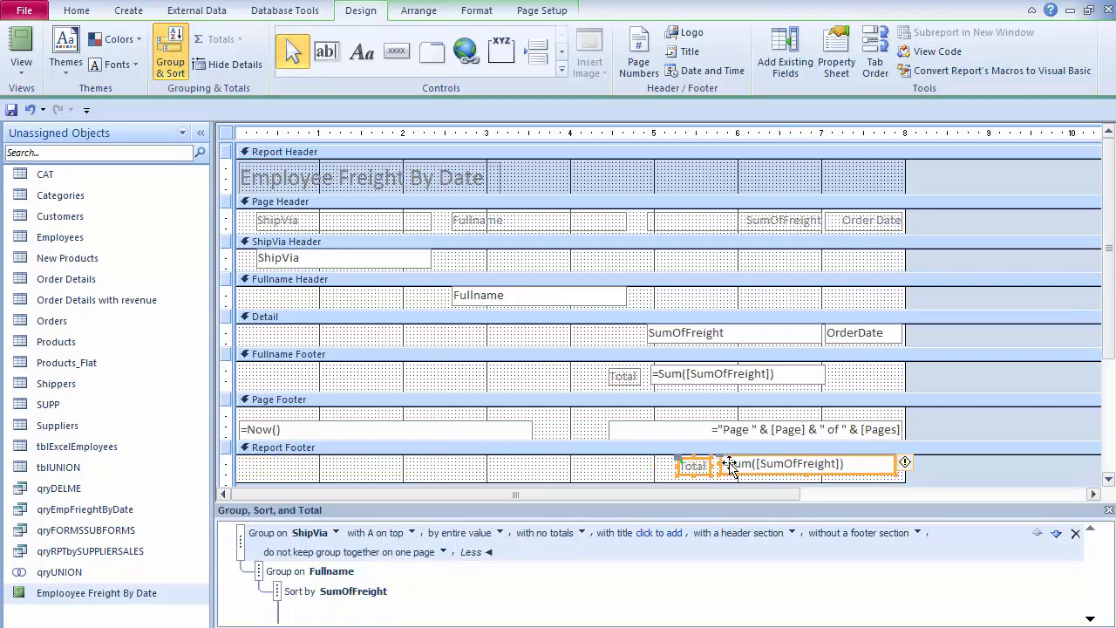
left_click(654, 477)
left_click(653, 477)
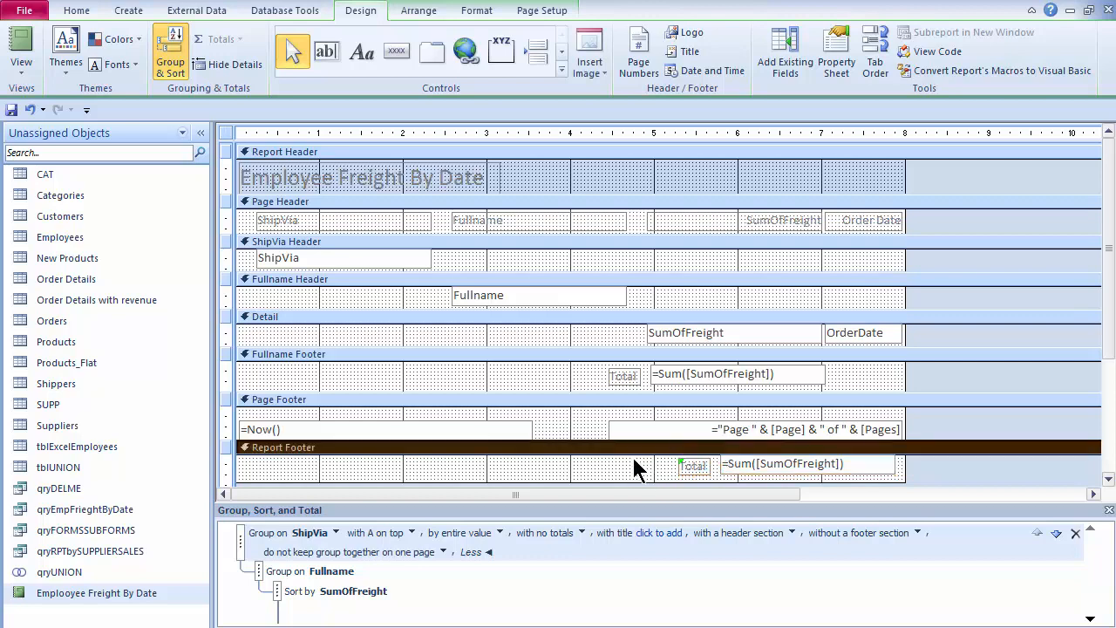
Show the last page of the report in Print Preview, check the grand total, and close the preview.
left_click(27, 46)
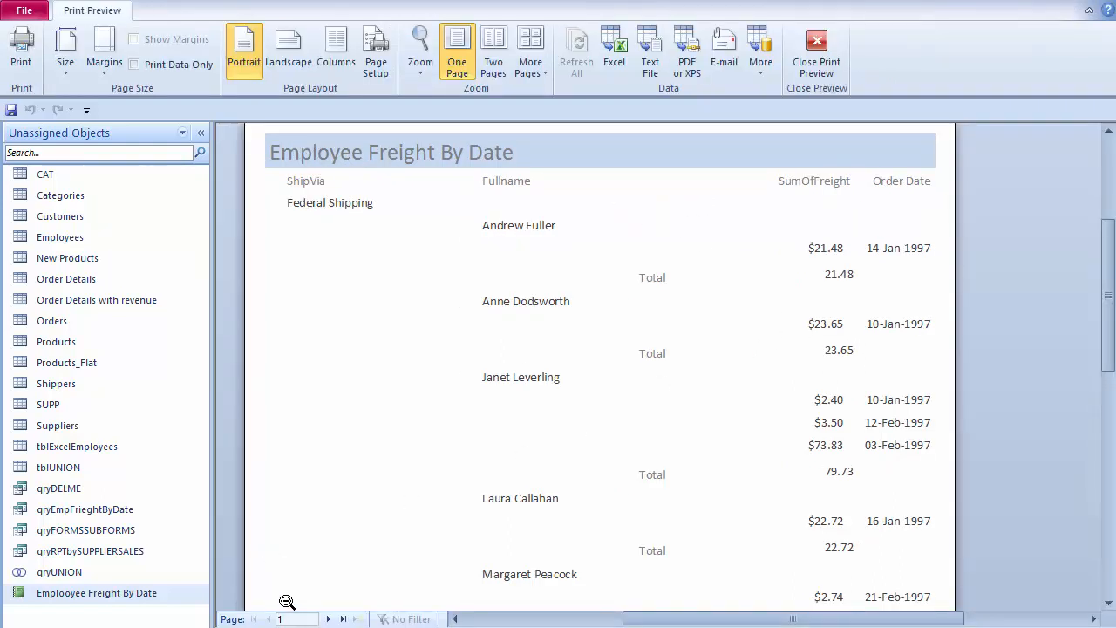
left_click(342, 619)
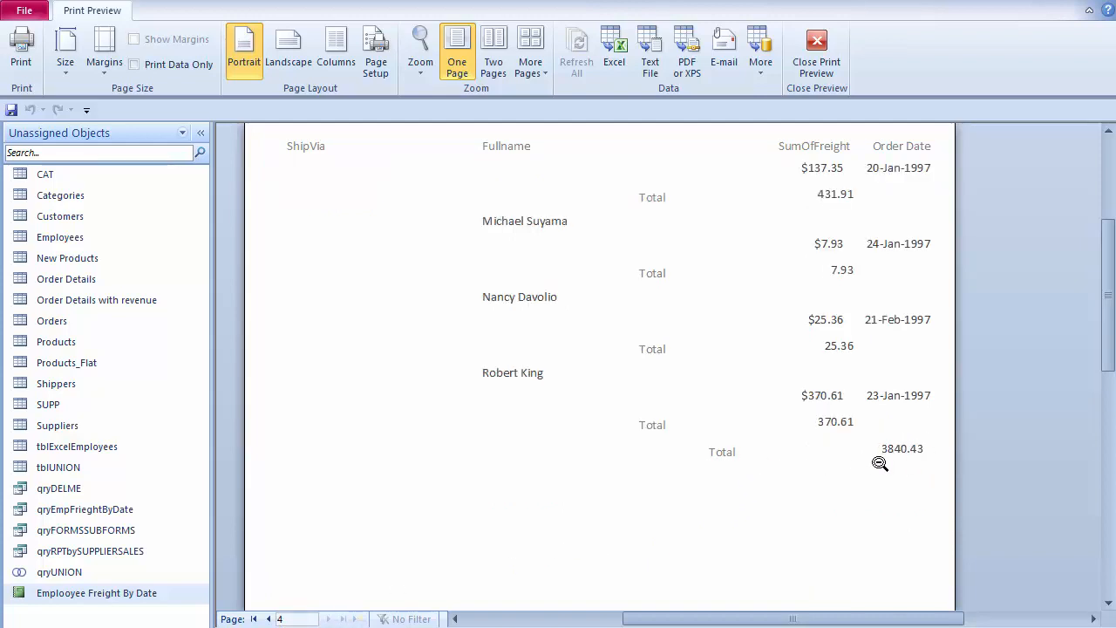
left_click(837, 68)
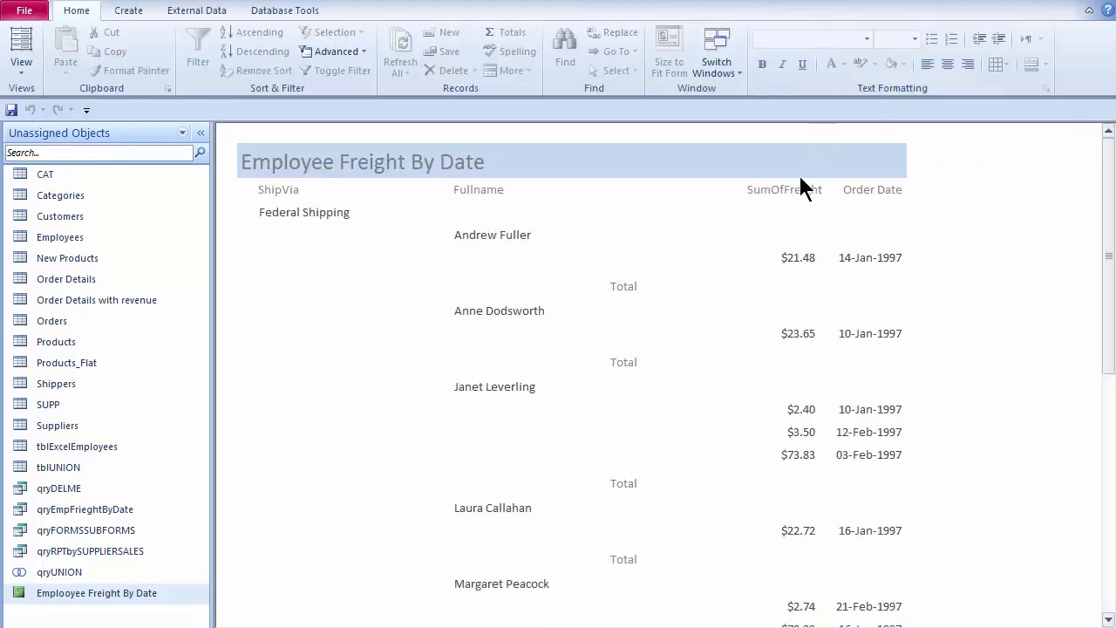